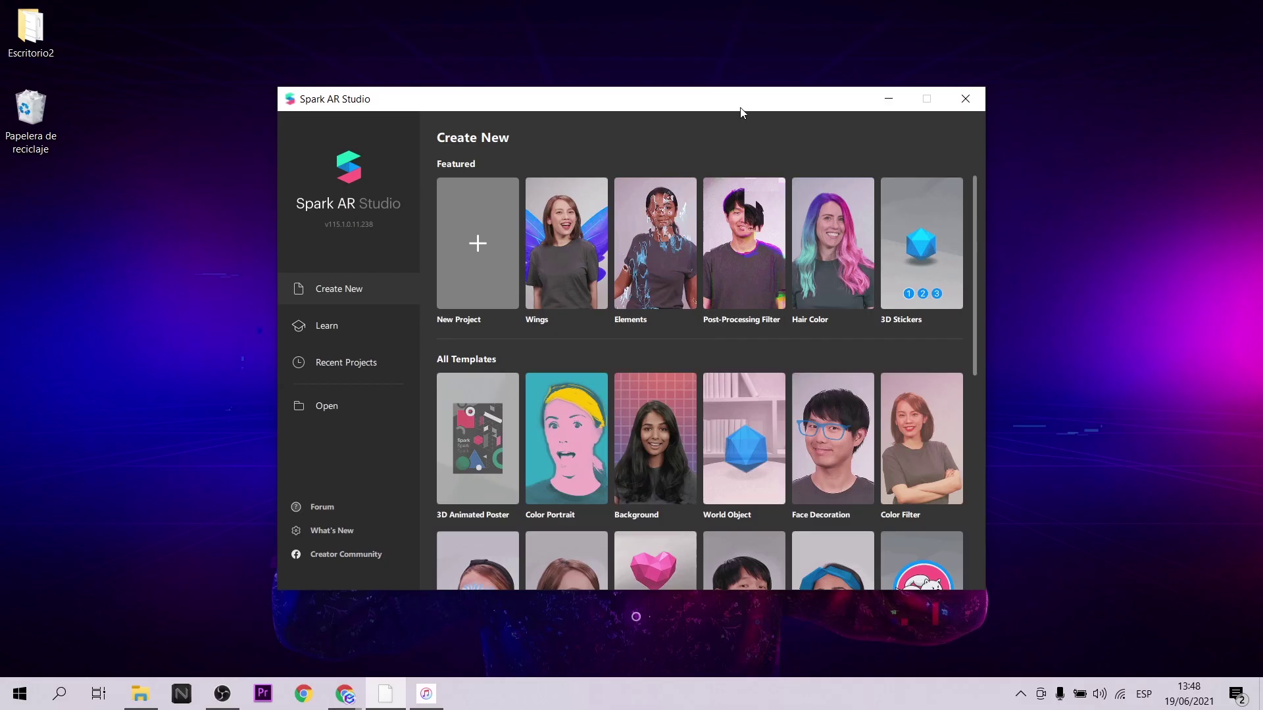
Create a new Target Tracking project and enlarge the device preview over the viewport.
click(448, 235)
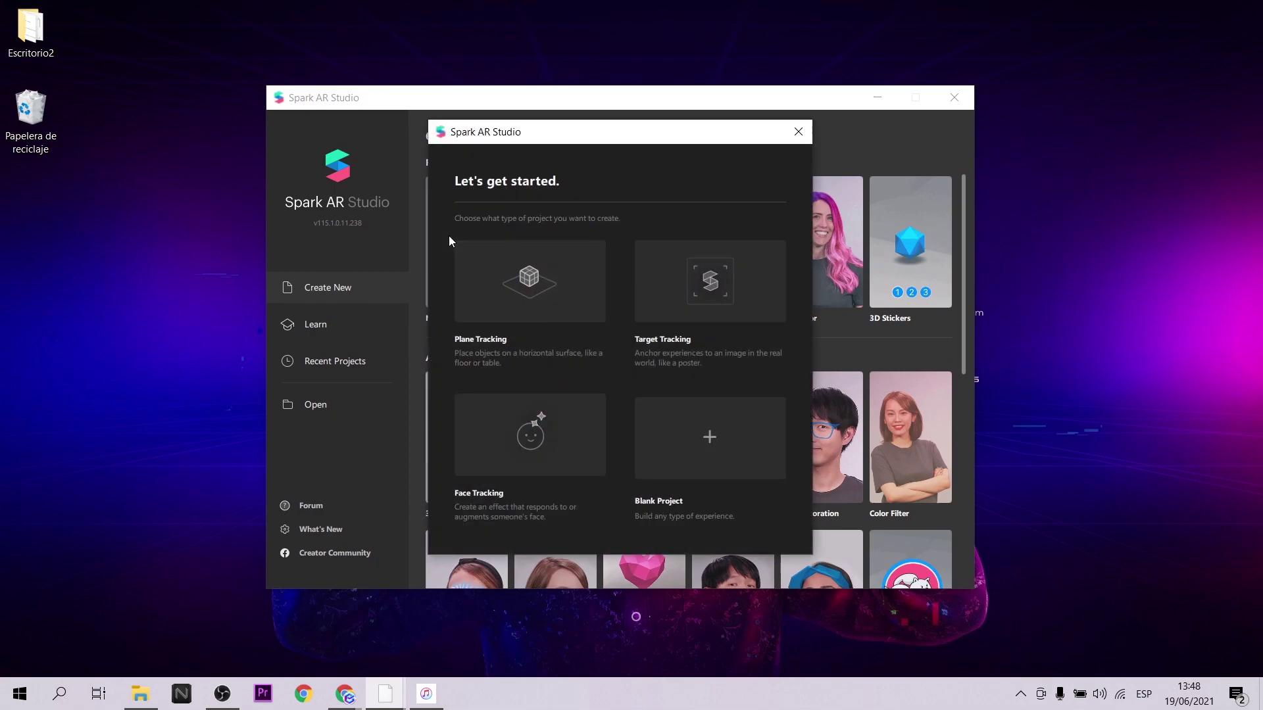
click(726, 277)
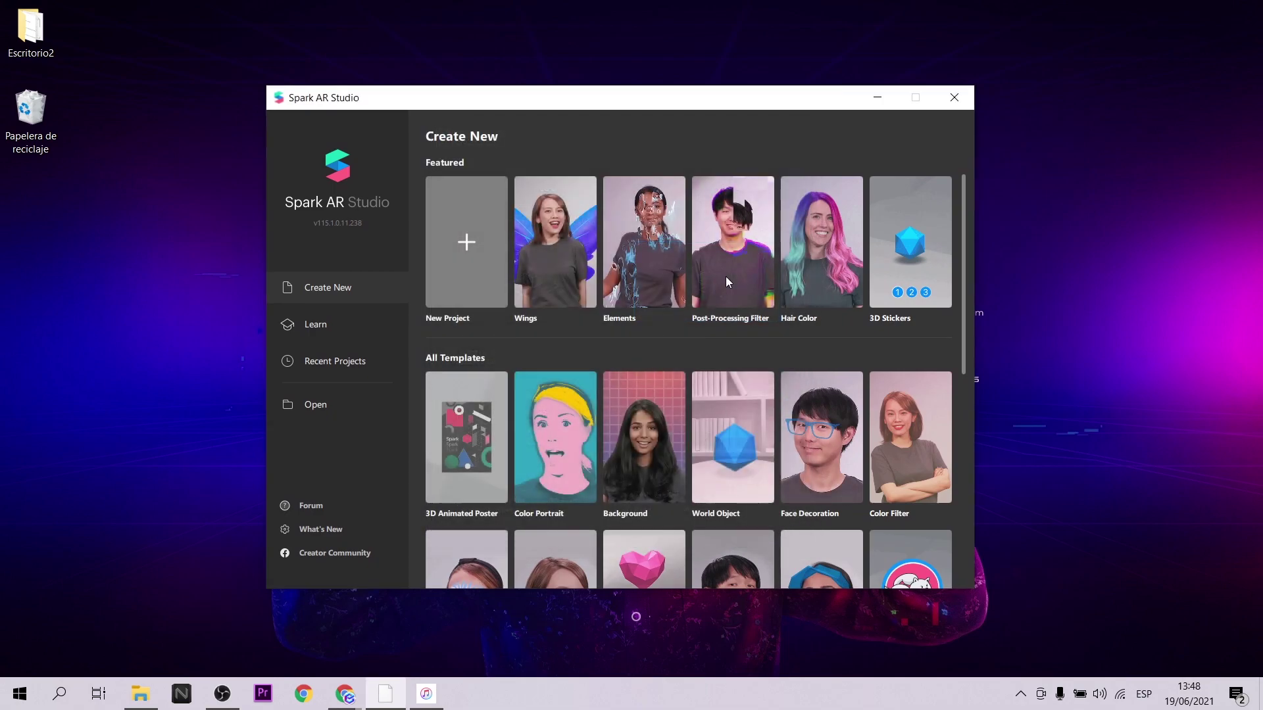
click(994, 75)
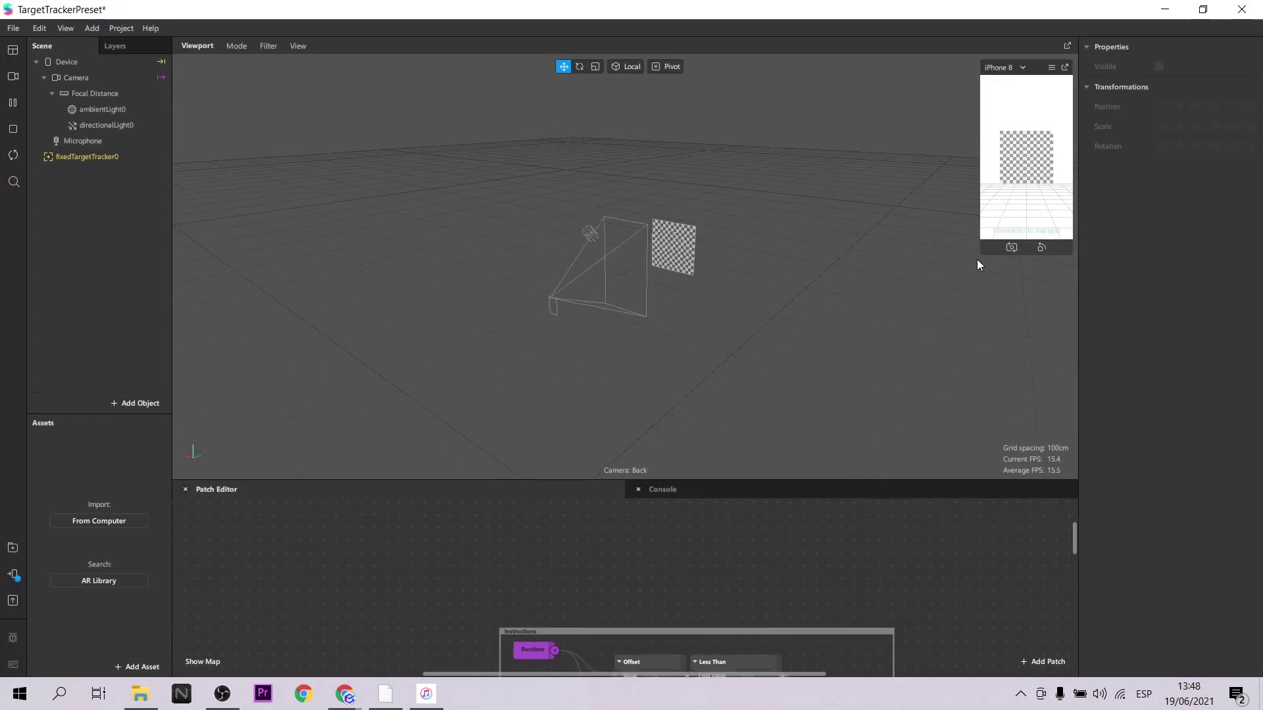
scroll(905, 590, up, 3)
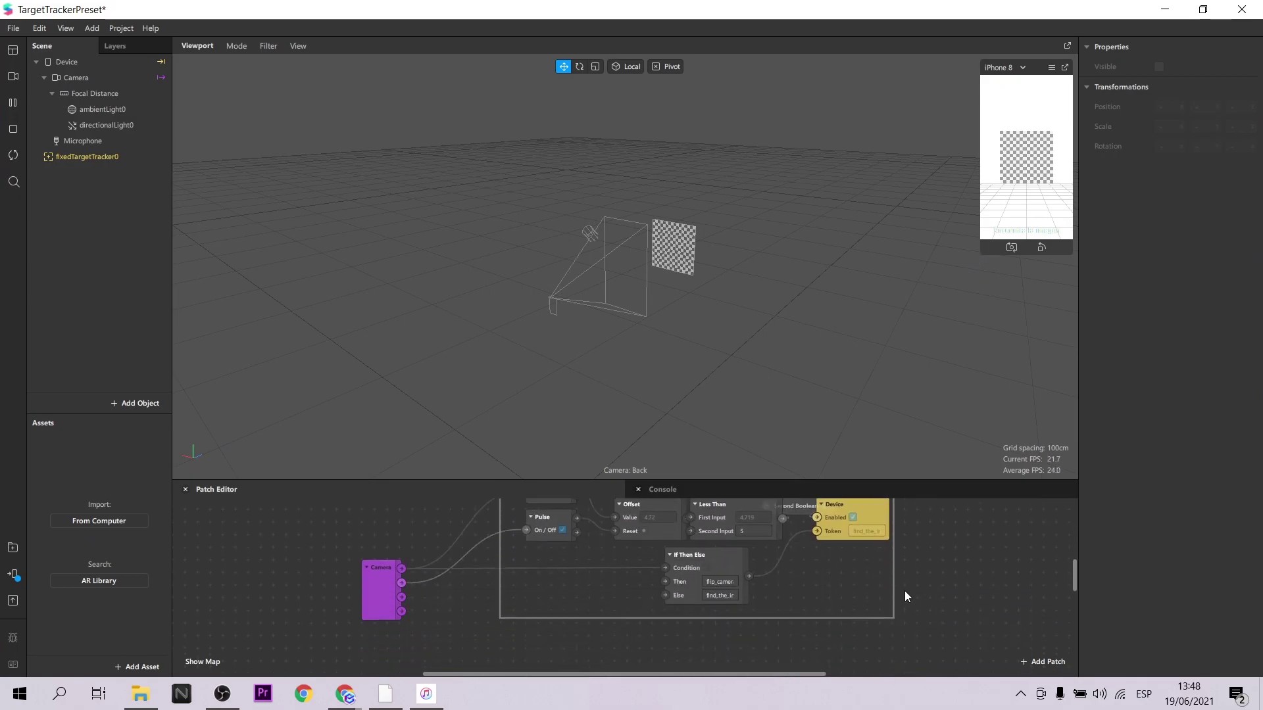
scroll(905, 590, up, 2)
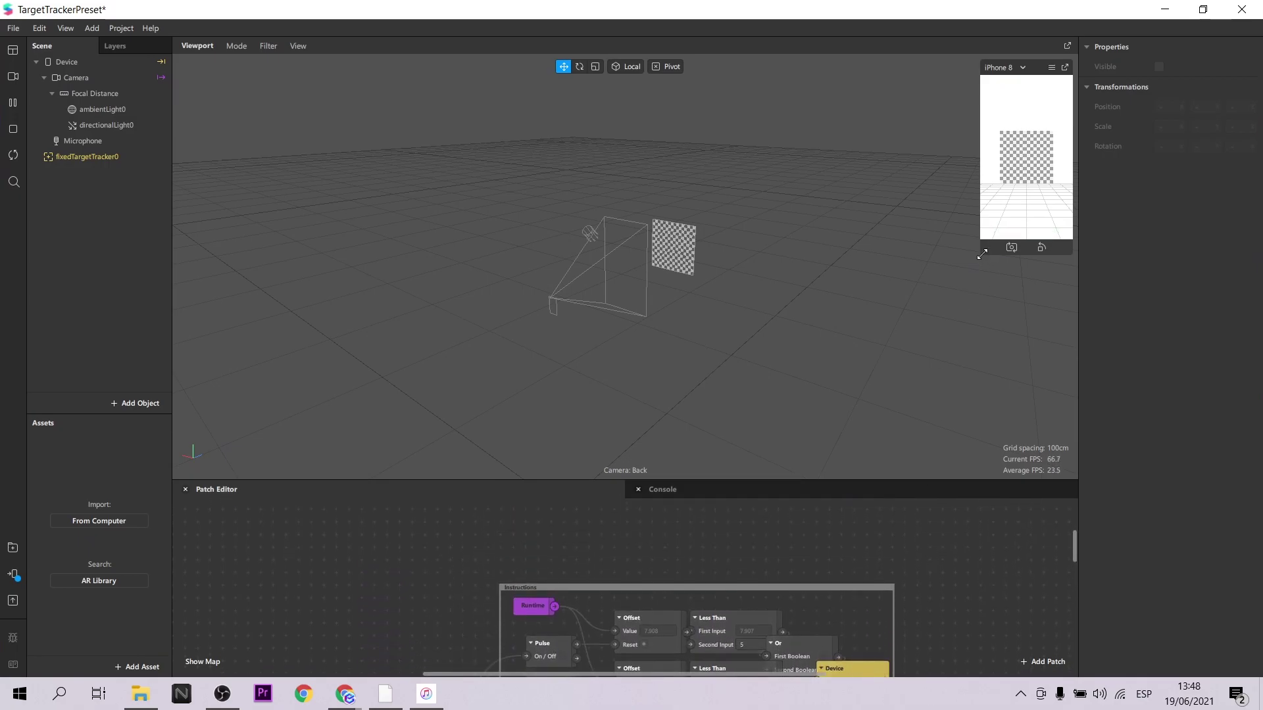
drag(981, 254, 932, 298)
Import the cat and dog images from the Spark AR - tracker interaction folder into the project assets.
click(140, 694)
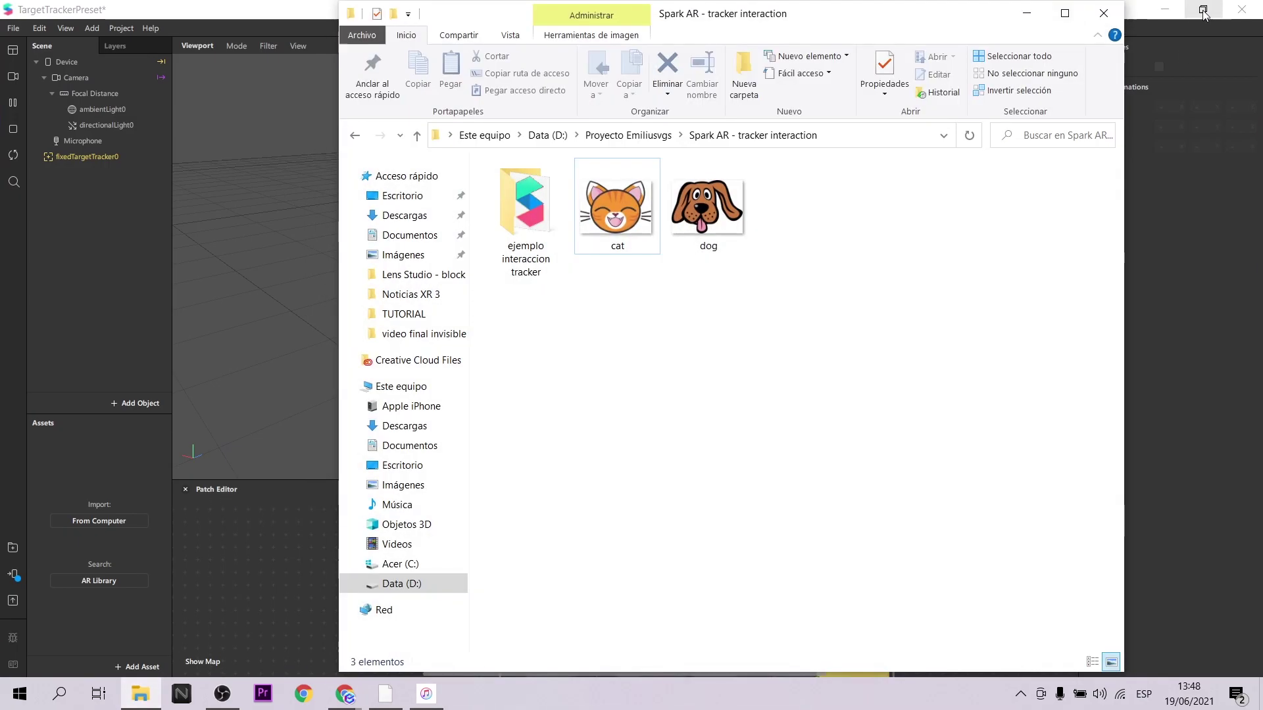
drag(837, 332, 112, 473)
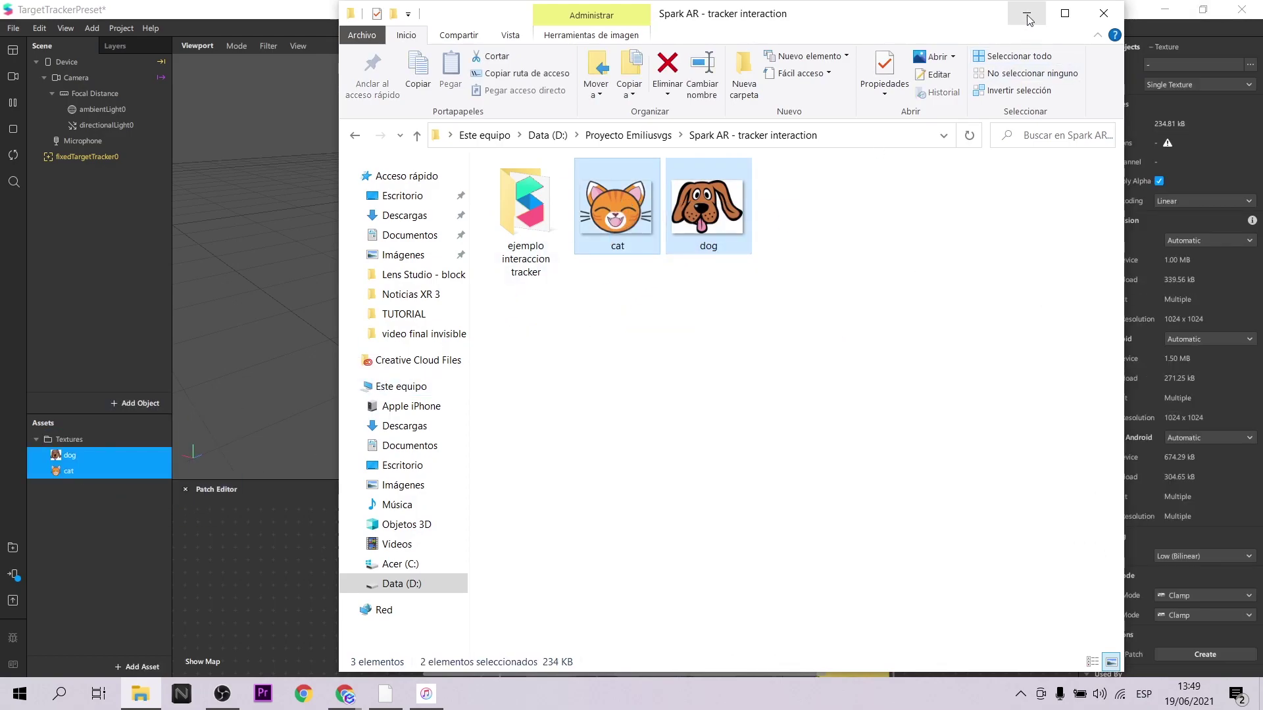
click(1026, 13)
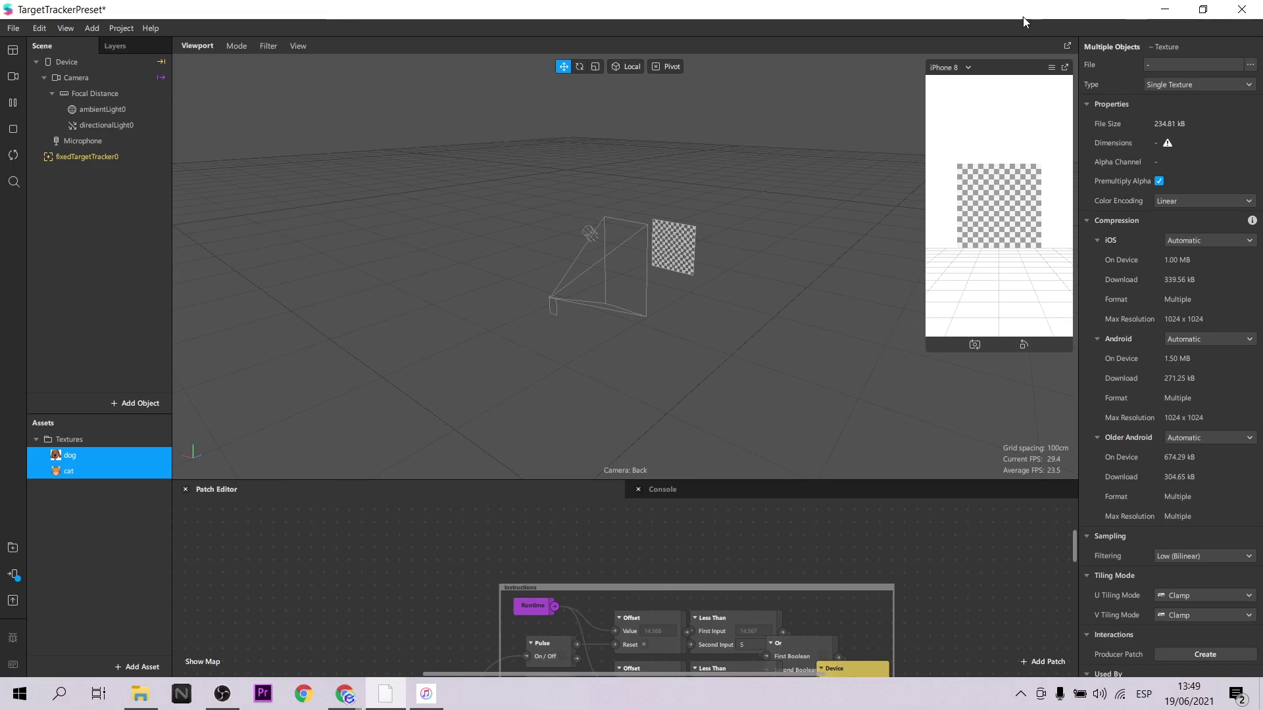
Rename the existing target tracker target_dog, assign it the dog texture and set its target type to Movable.
double_click(99, 155)
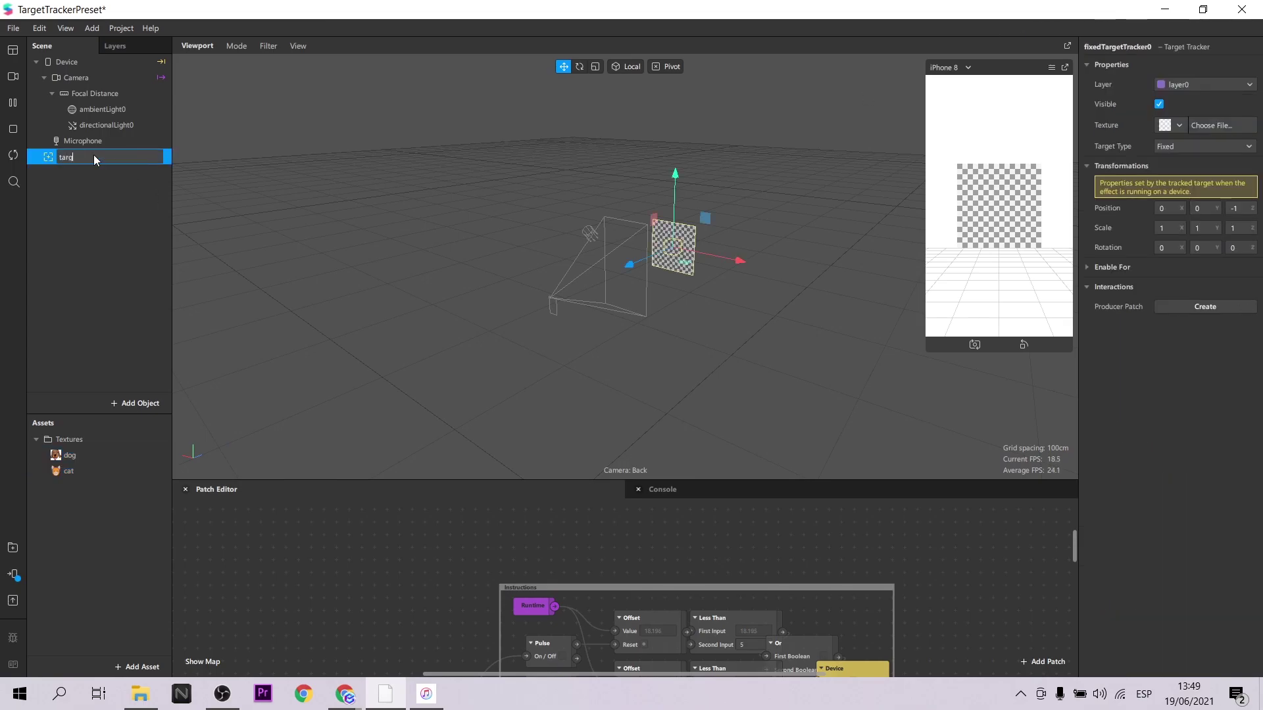
text(target_dog)
key(Return)
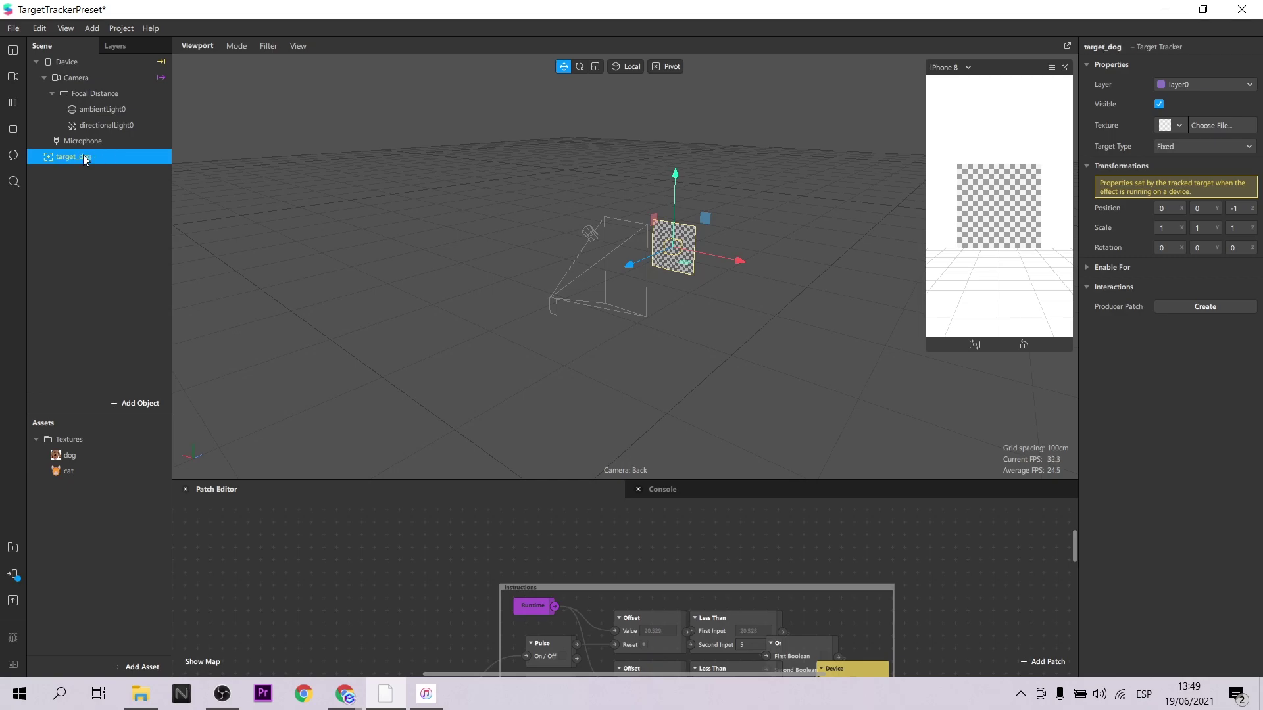
click(1175, 129)
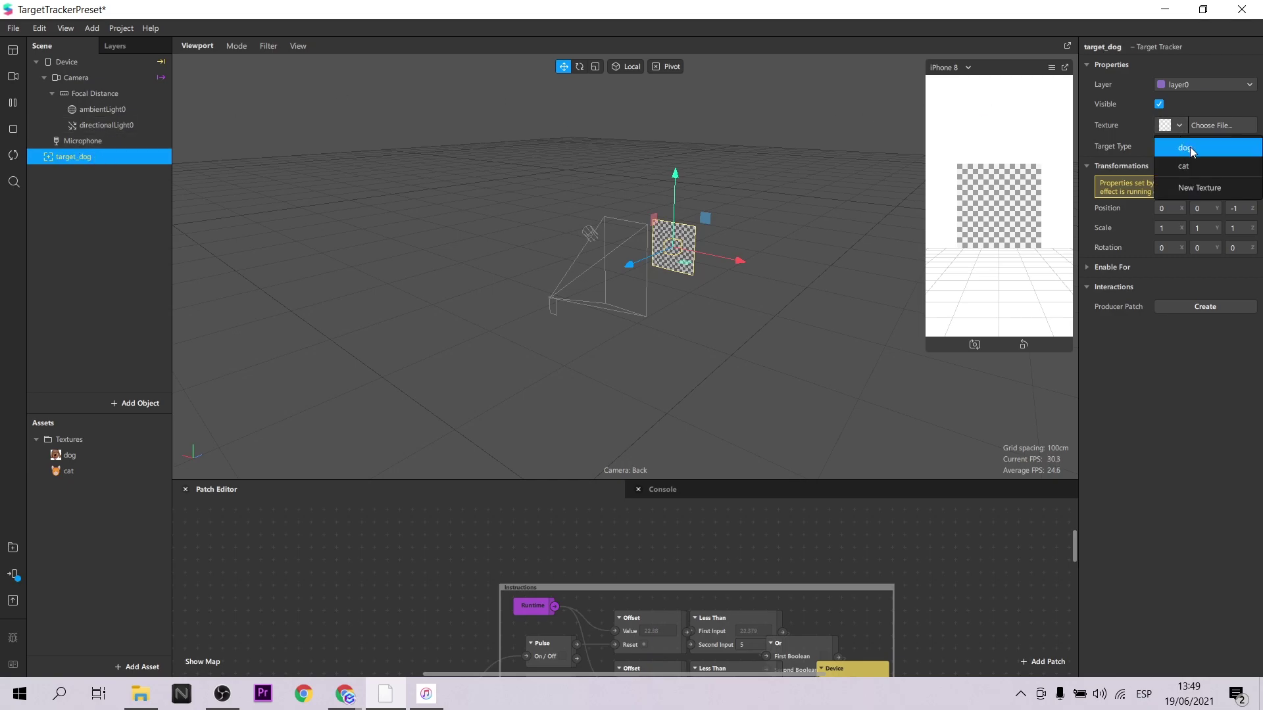
click(1183, 144)
click(1185, 148)
click(1189, 150)
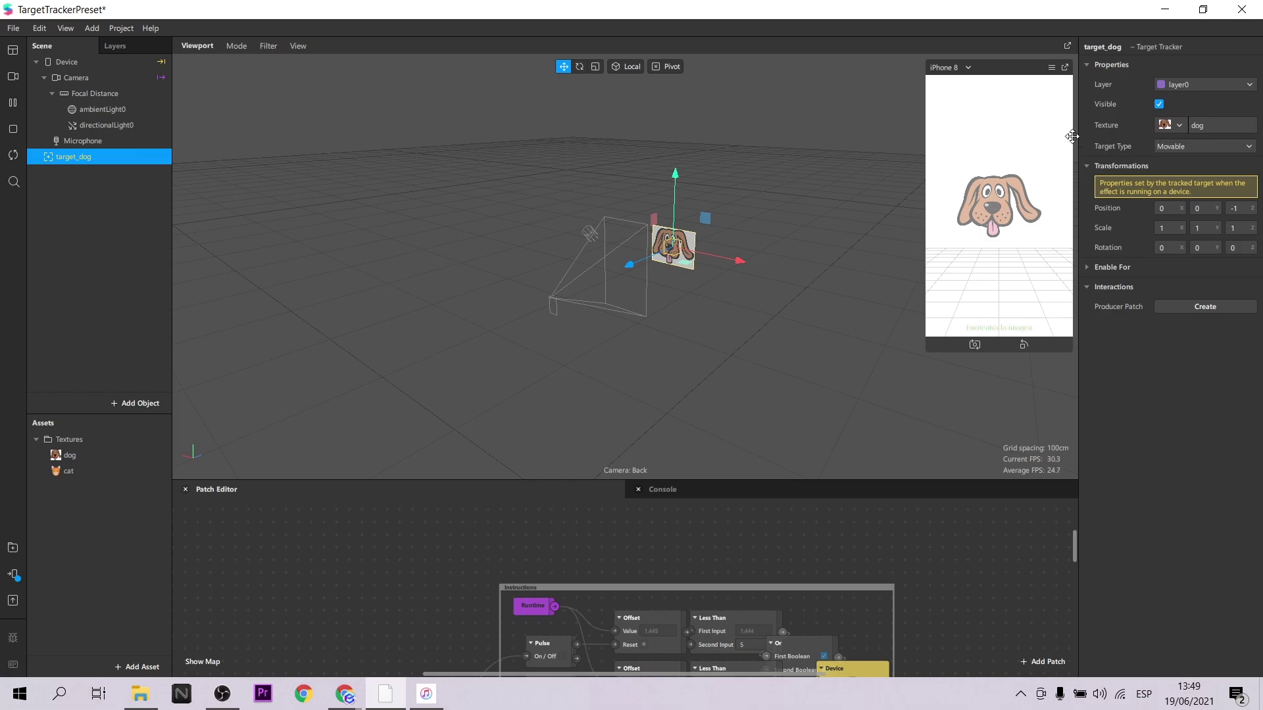
Add a second target tracker to the scene.
click(143, 324)
click(128, 403)
text(targ)
click(372, 383)
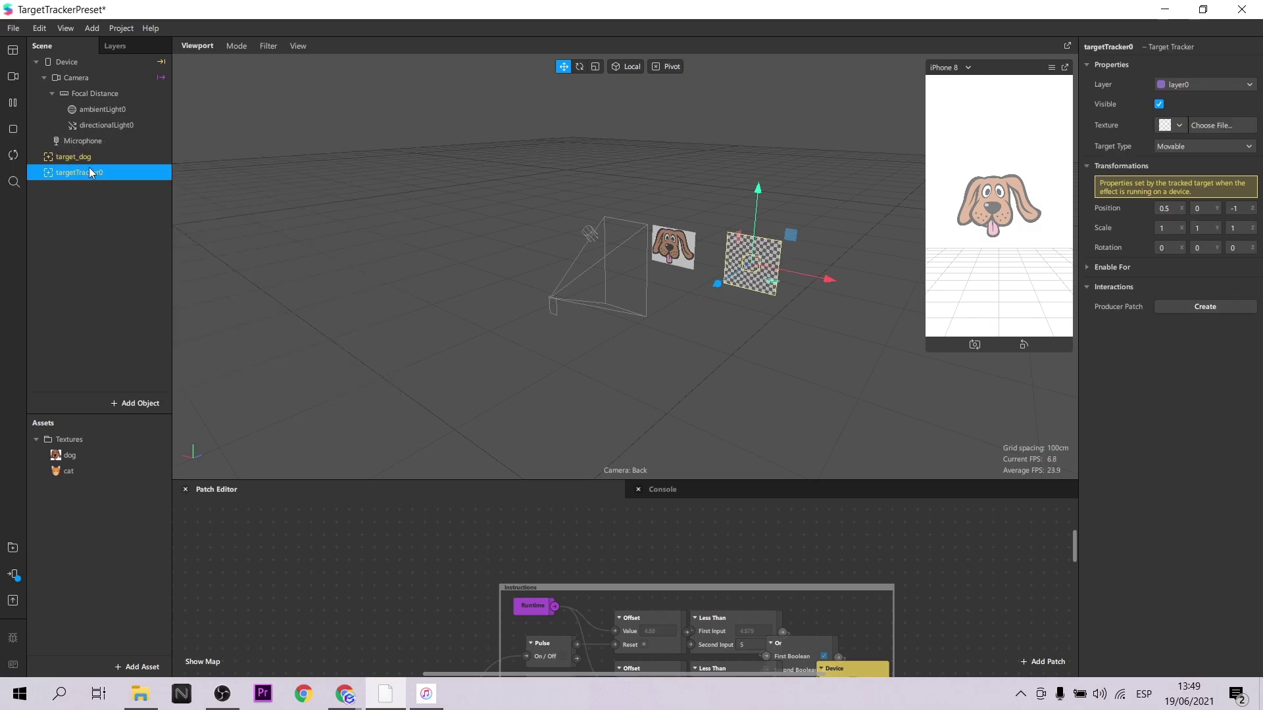
Rename the second tracker target_Cat and assign it the cat texture.
double_click(74, 172)
text(target_Cat)
key(Return)
click(1179, 126)
click(1189, 166)
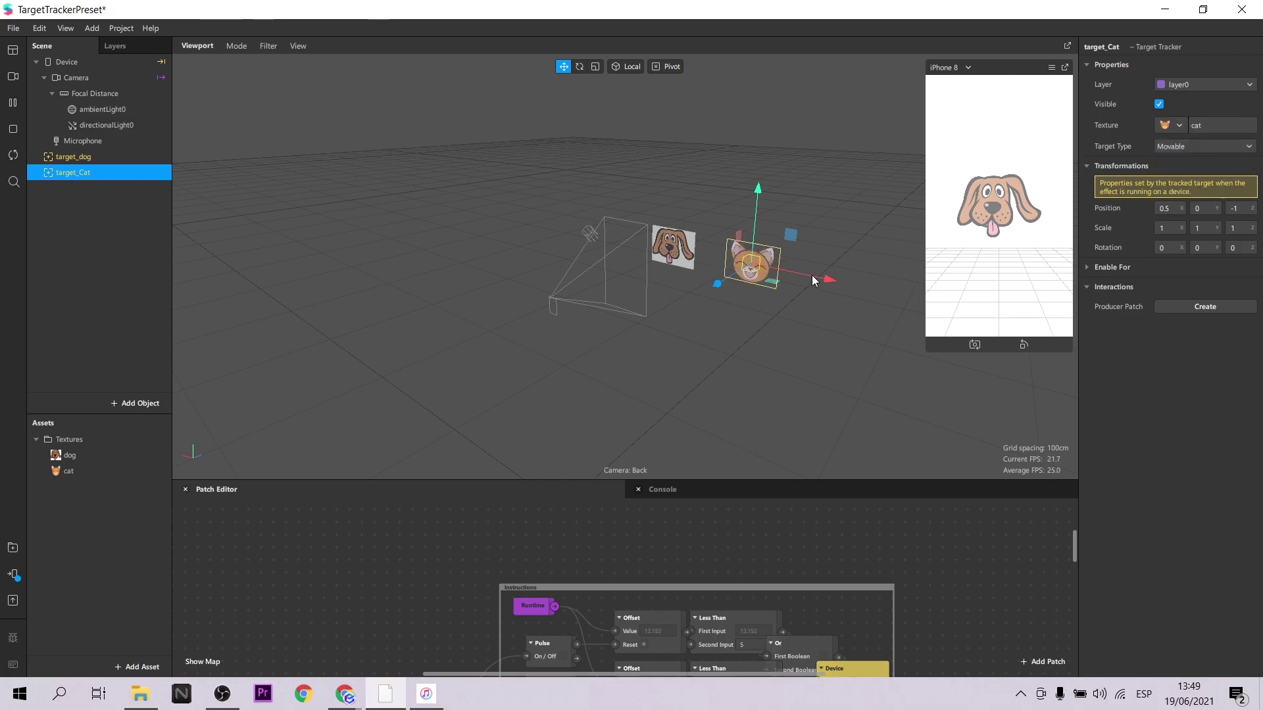
Import the Star Primitive from the 3D Shapes collection of the AR Library.
mouse_move(752, 319)
mouse_down()
mouse_move(659, 349)
mouse_move(708, 369)
mouse_move(766, 306)
mouse_move(748, 314)
mouse_move(747, 333)
mouse_move(772, 326)
mouse_up()
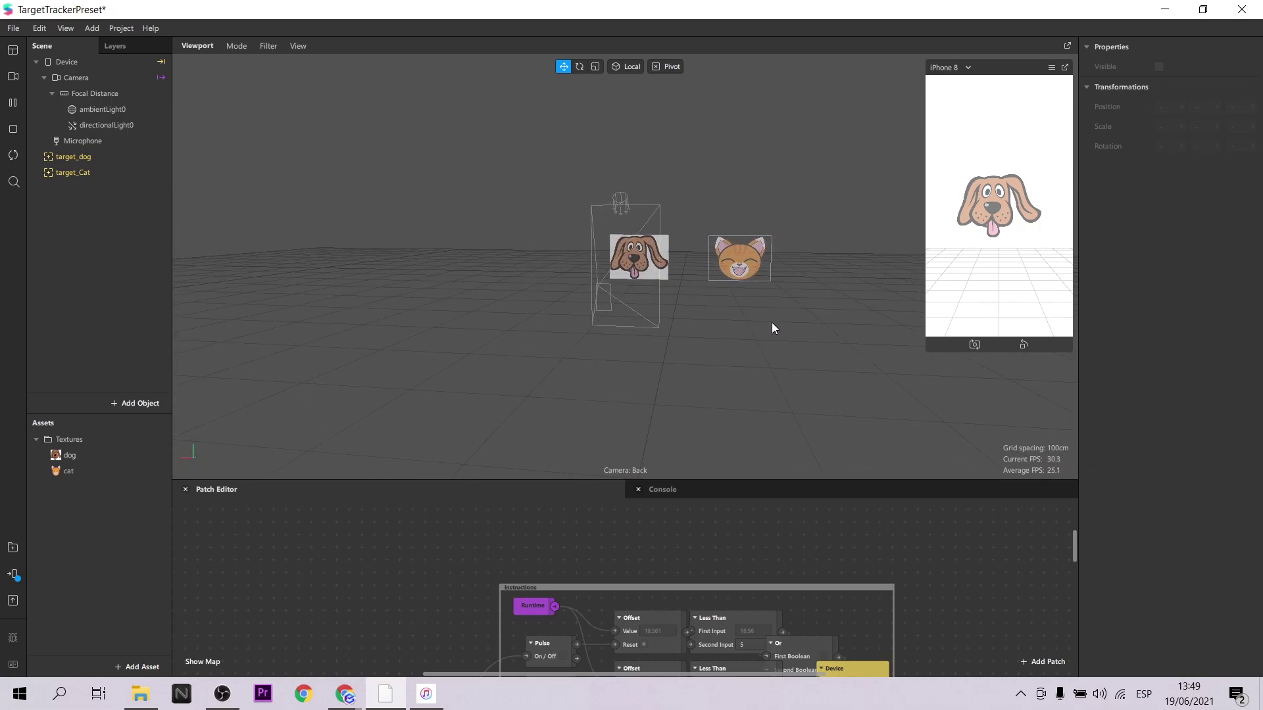
click(73, 158)
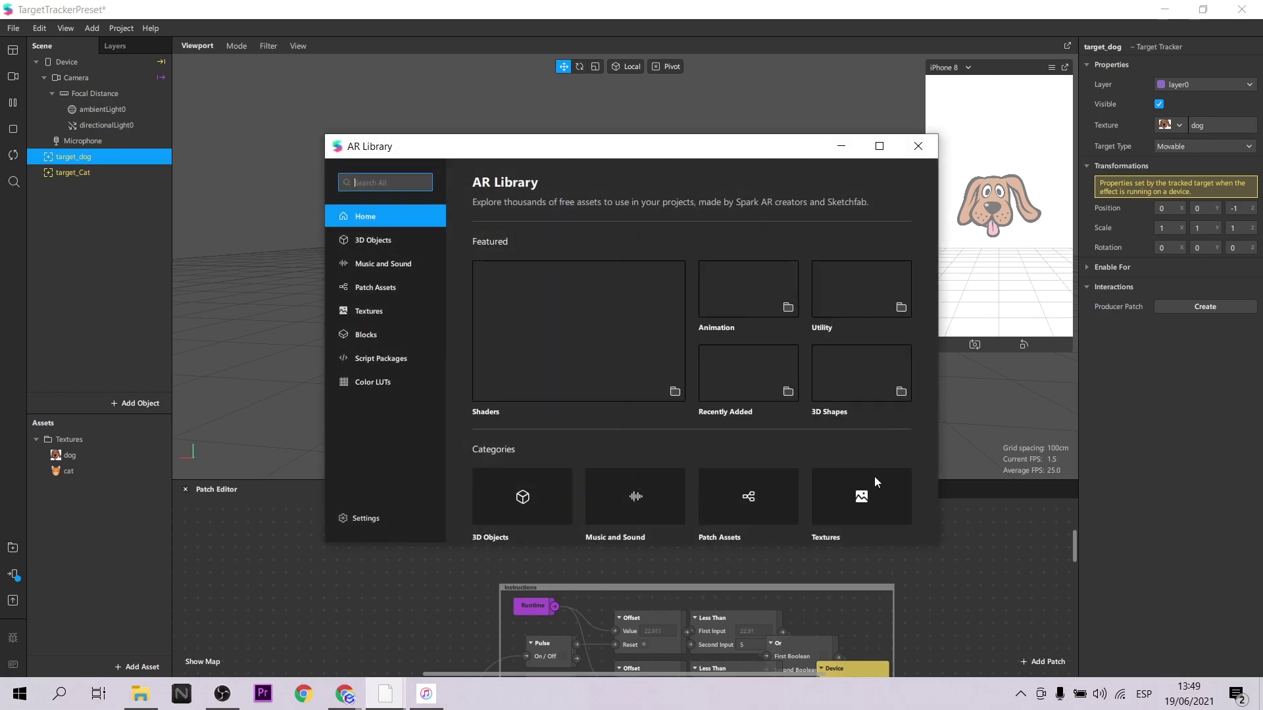
click(843, 386)
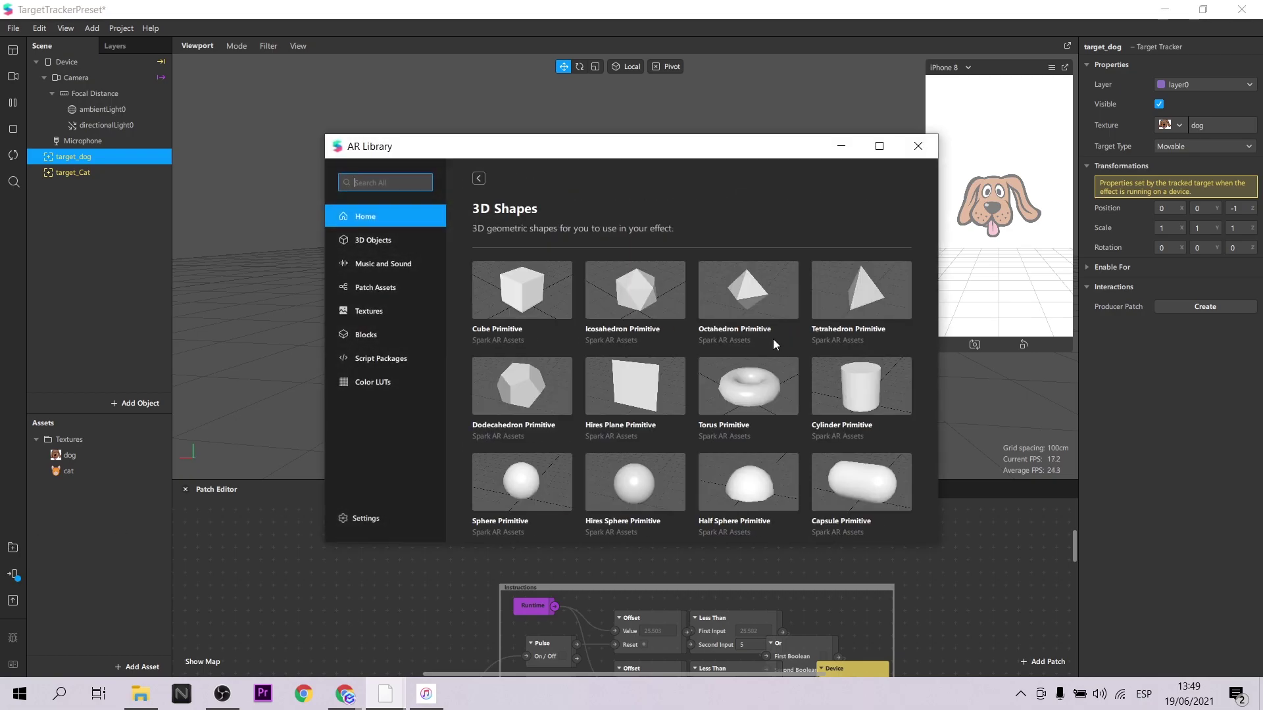
scroll(772, 339, down, 5)
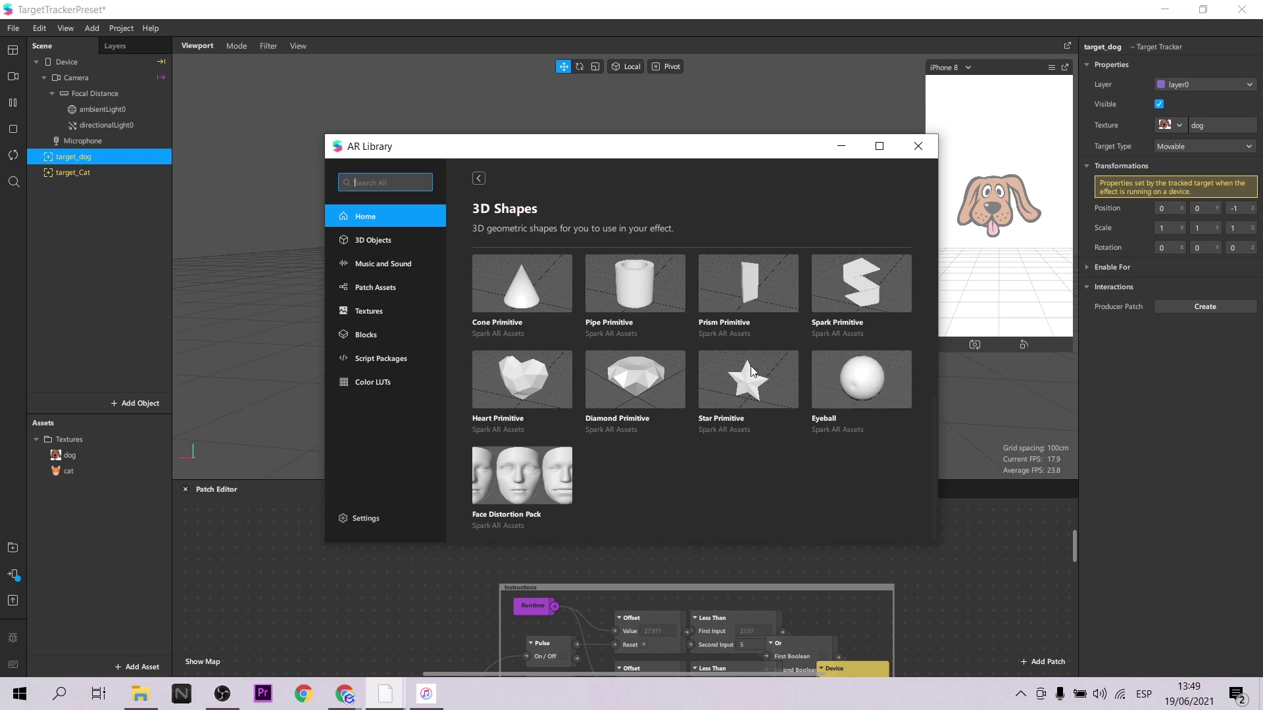
click(752, 371)
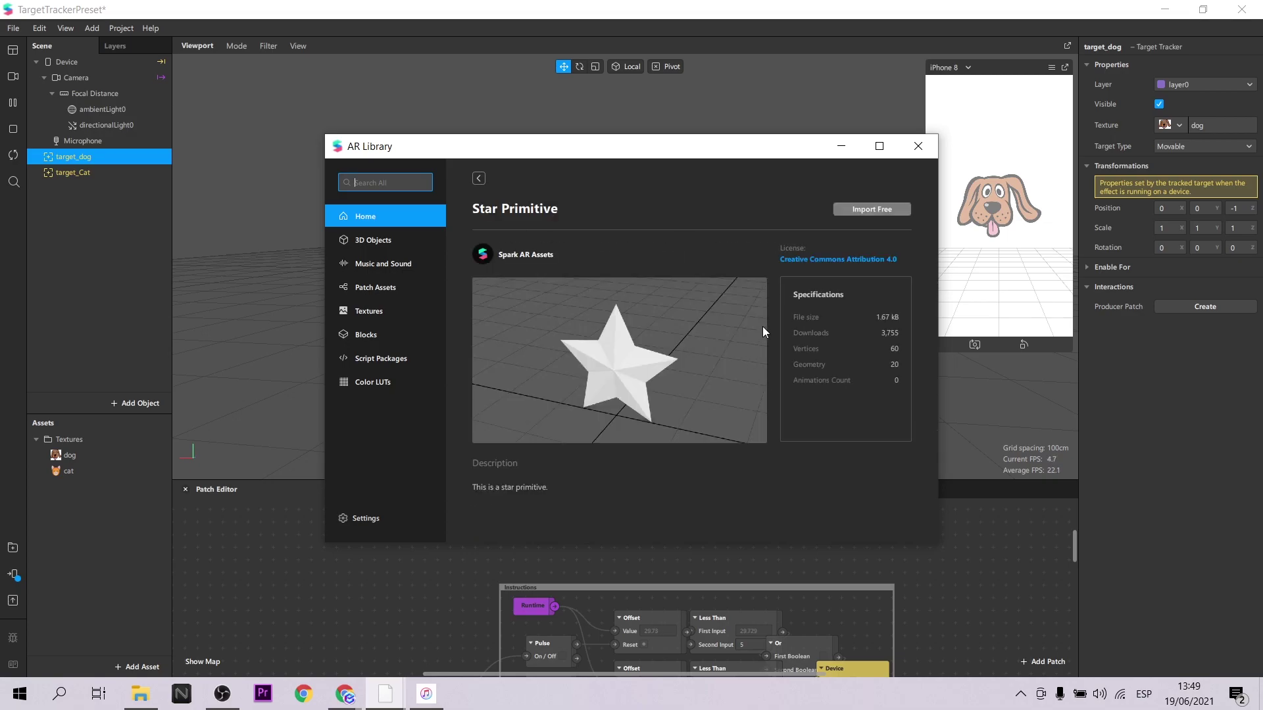
click(865, 210)
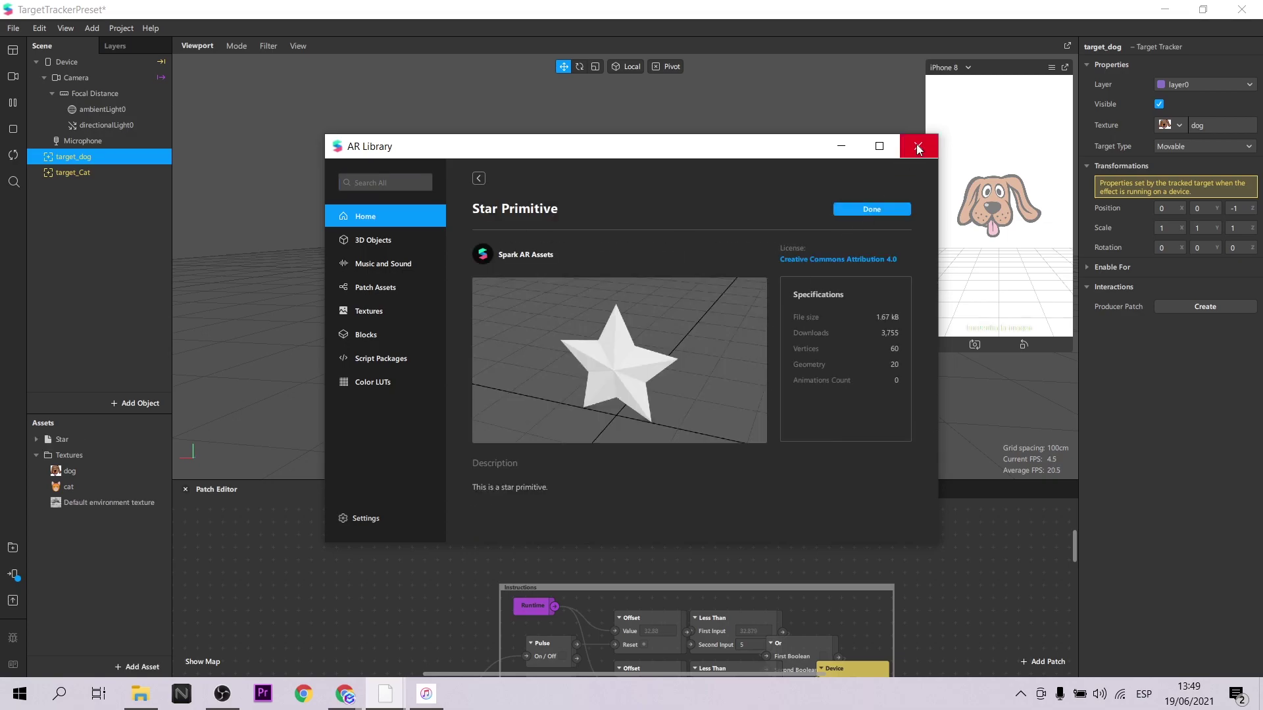
click(919, 150)
Place the Star asset under target_dog and set its scale to 5 on all three axes.
drag(60, 435, 96, 141)
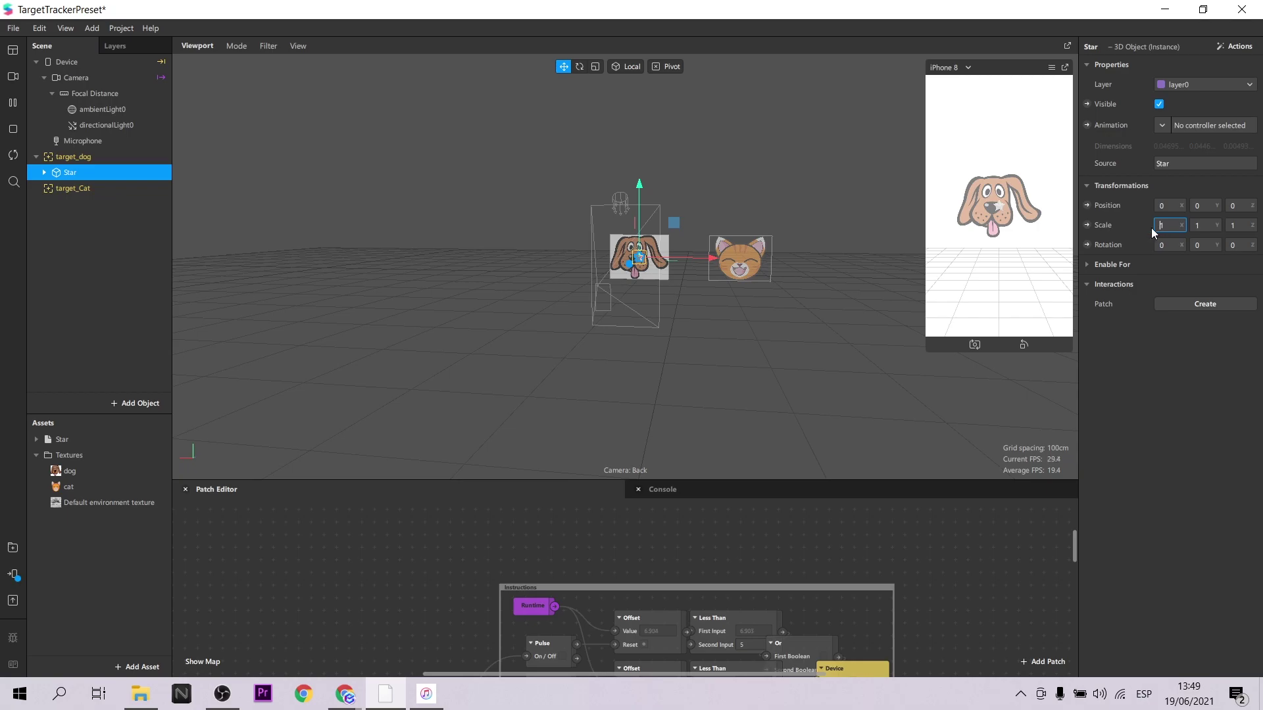
click(1198, 223)
text(5)
click(1250, 225)
text(5)
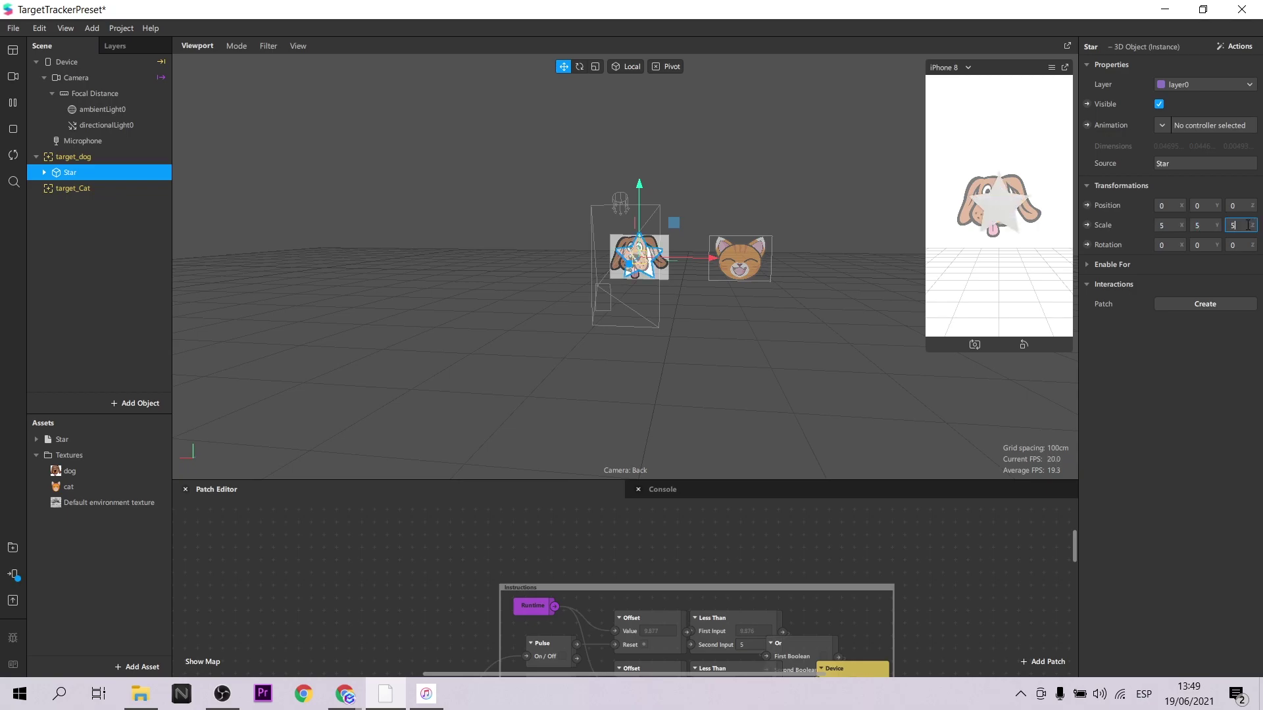
key(Return)
click(790, 369)
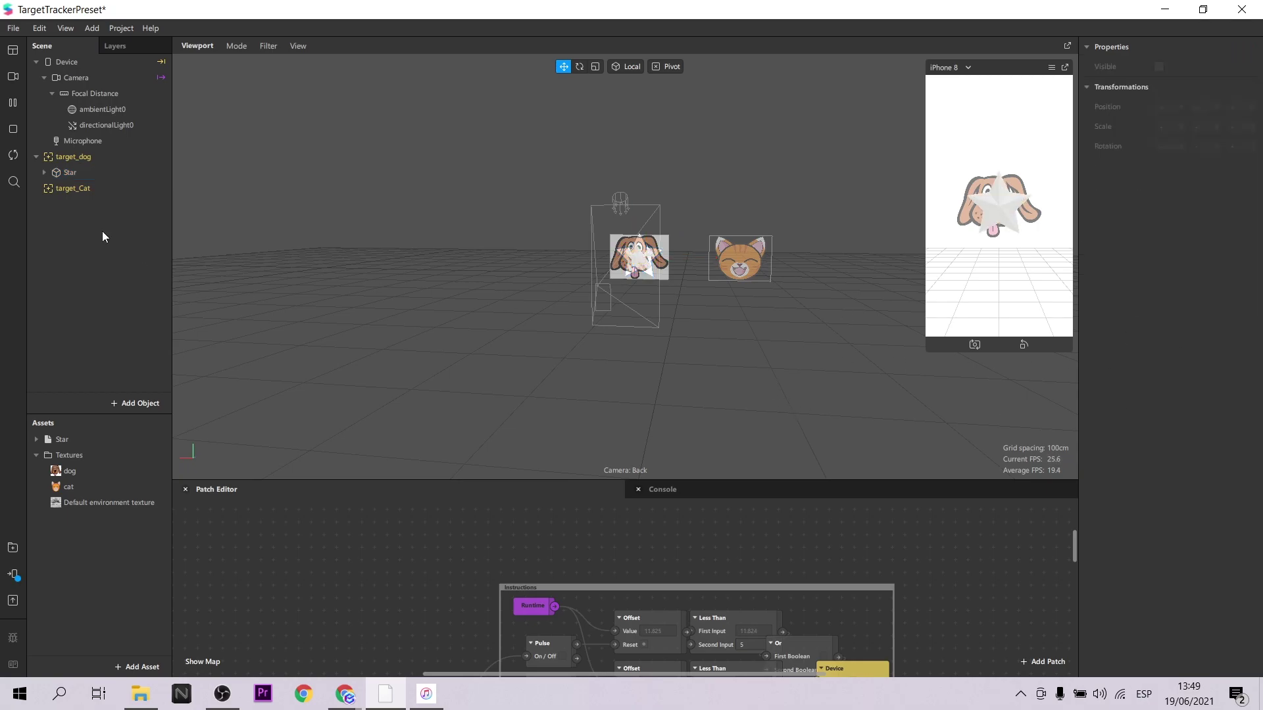
Rotate the star to about -7.8 on X and move it in front of the dog image, to about X -0.02 and Z 0.069.
double_click(70, 171)
click(579, 67)
mouse_move(668, 261)
mouse_down()
mouse_move(672, 289)
mouse_move(675, 253)
mouse_up()
click(563, 66)
drag(753, 276, 752, 276)
Give the Star_mat material the yellow color #ffff00, about 53% metallic and about 7% roughness.
click(37, 439)
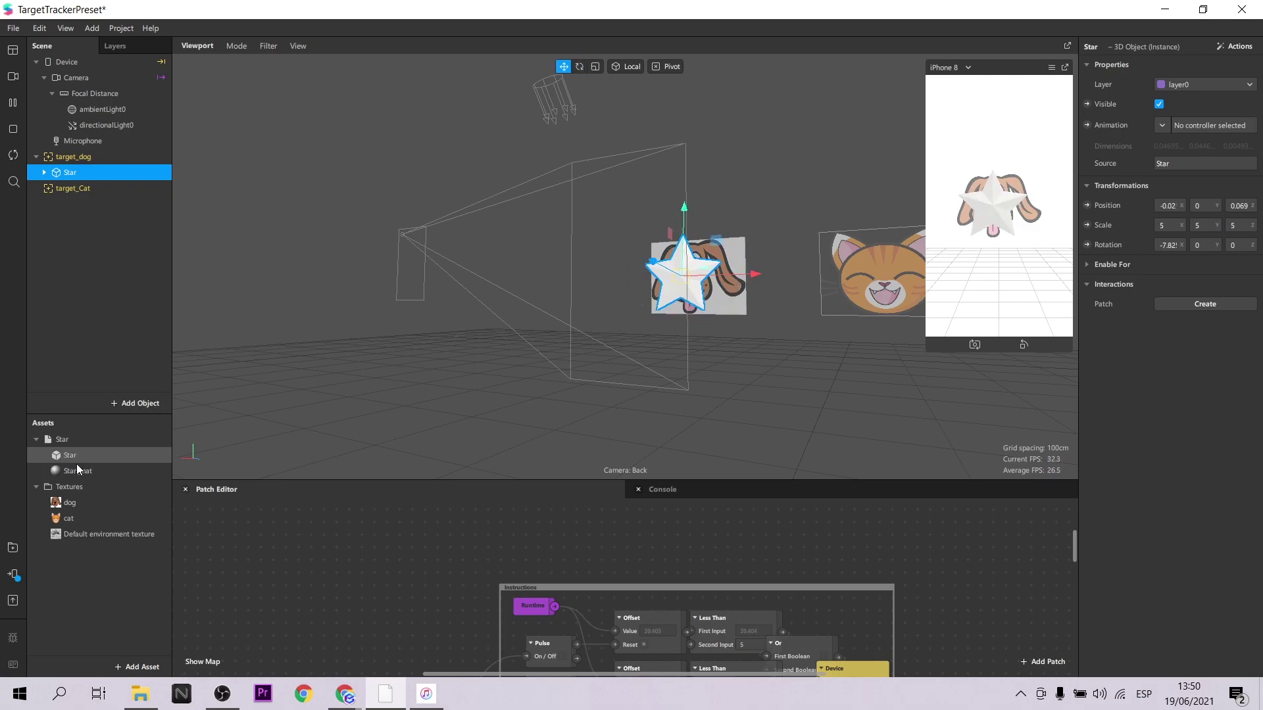
click(74, 471)
click(1171, 146)
click(602, 267)
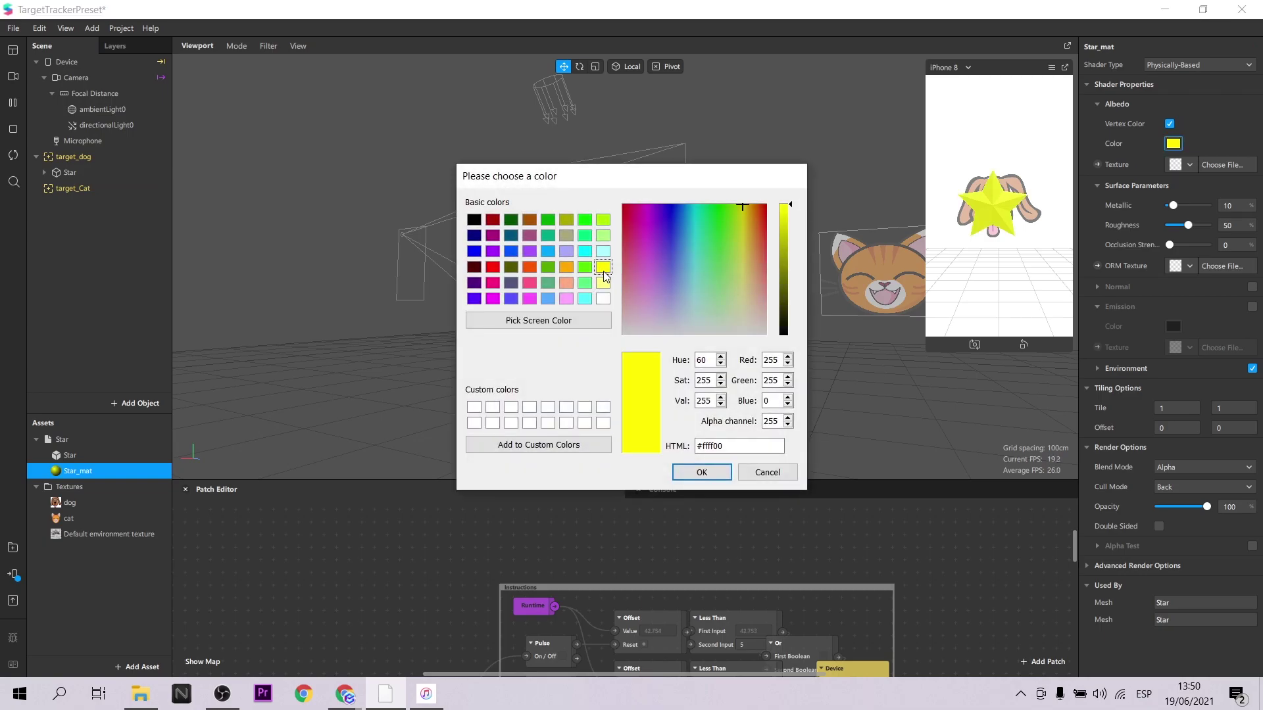
click(705, 480)
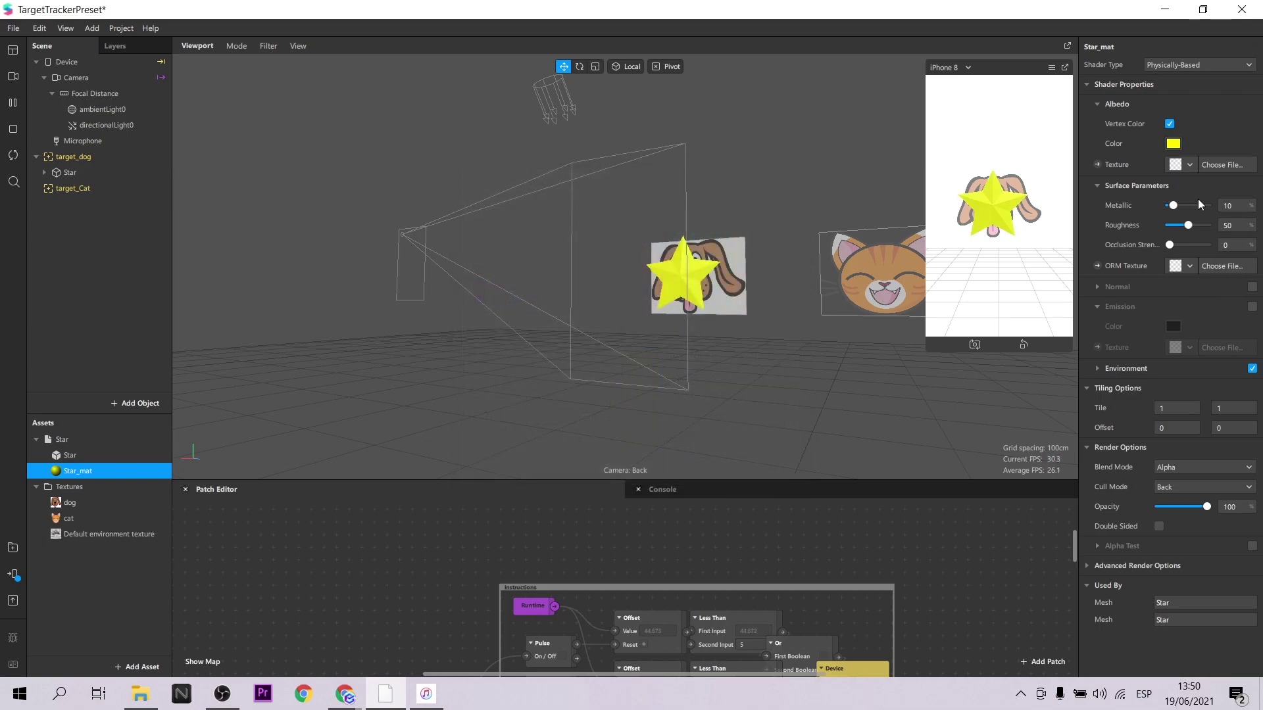
mouse_move(1176, 206)
mouse_down()
mouse_move(1177, 231)
mouse_move(1189, 206)
mouse_move(1169, 245)
mouse_up()
Create the target_Cat tracker patches in an empty area of the Patch Editor.
drag(751, 341, 790, 374)
scroll(637, 541, up, 3)
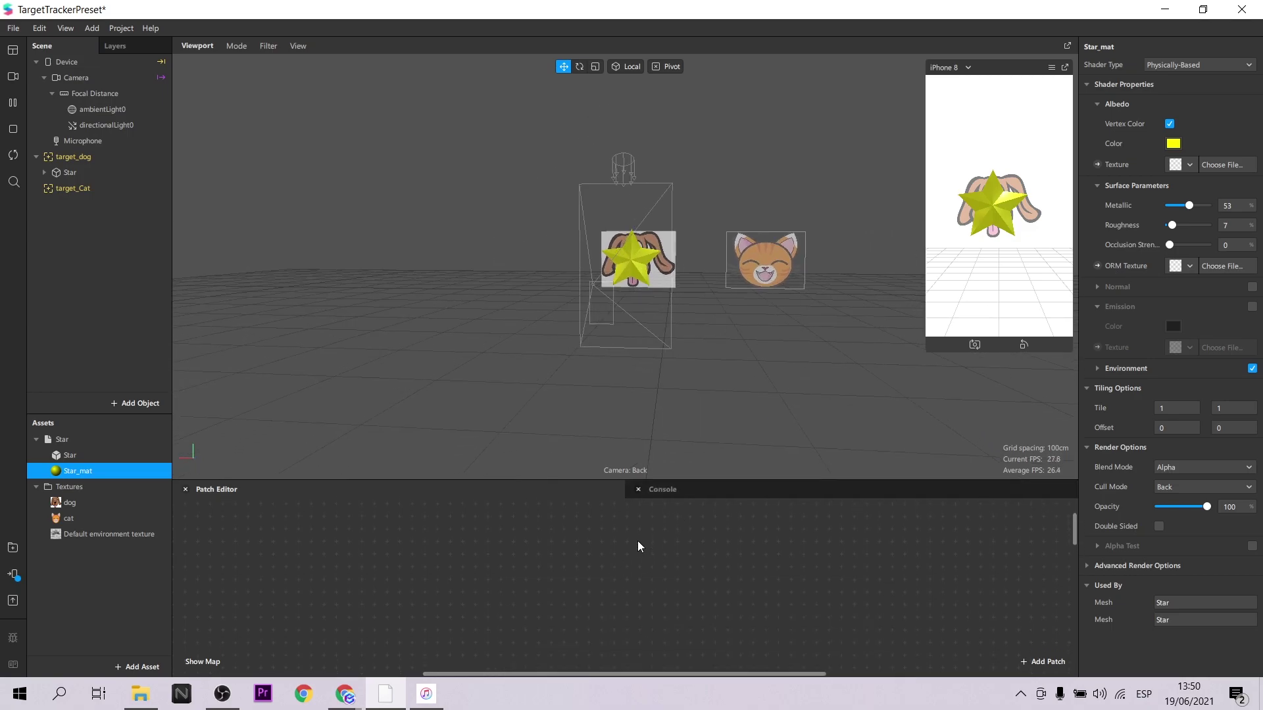
click(72, 189)
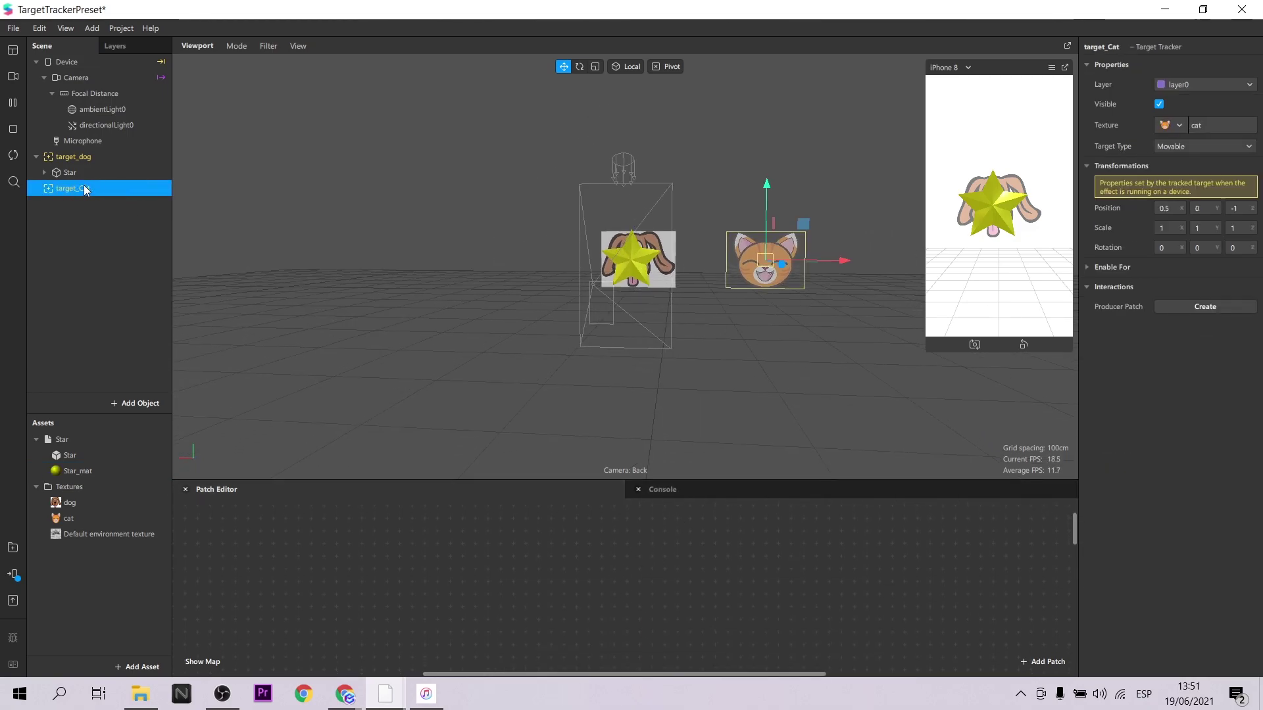
drag(119, 193, 324, 538)
ctrl+scroll(620, 560, up, 3)
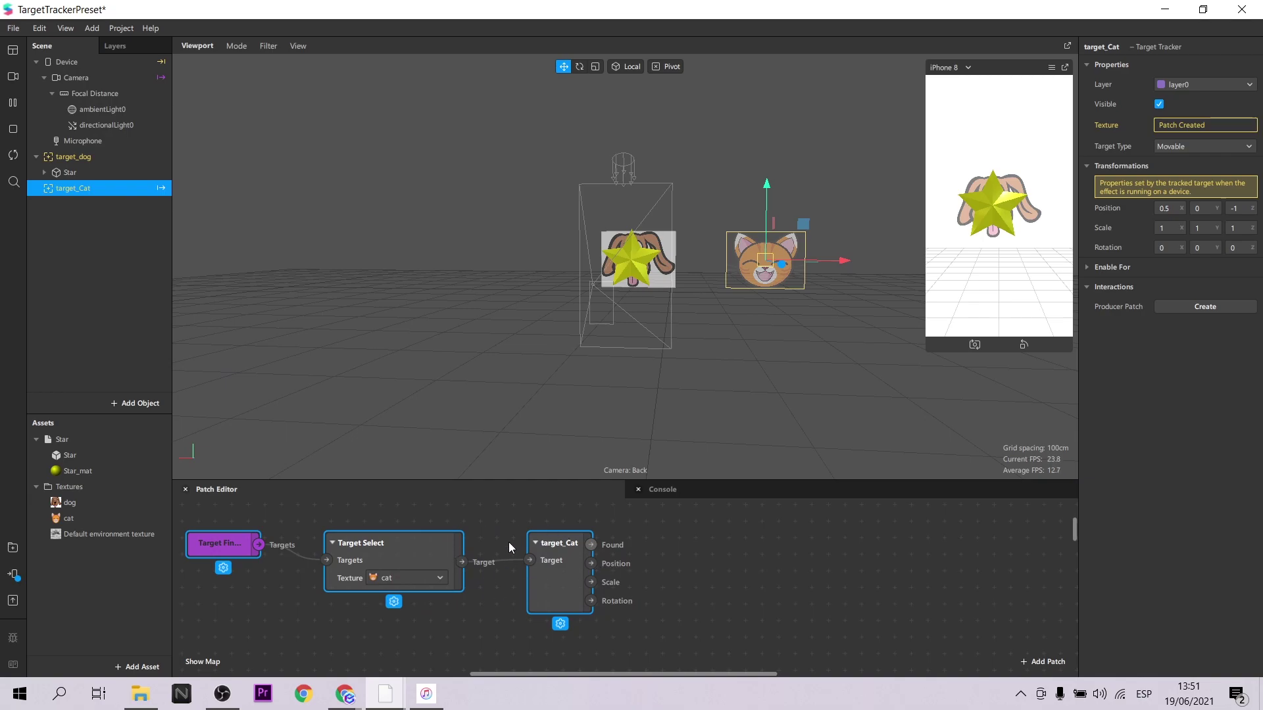
Add a Not patch and connect the Found output of target_Cat to its Signal input.
click(711, 546)
double_click(711, 546)
text(not)
key(Return)
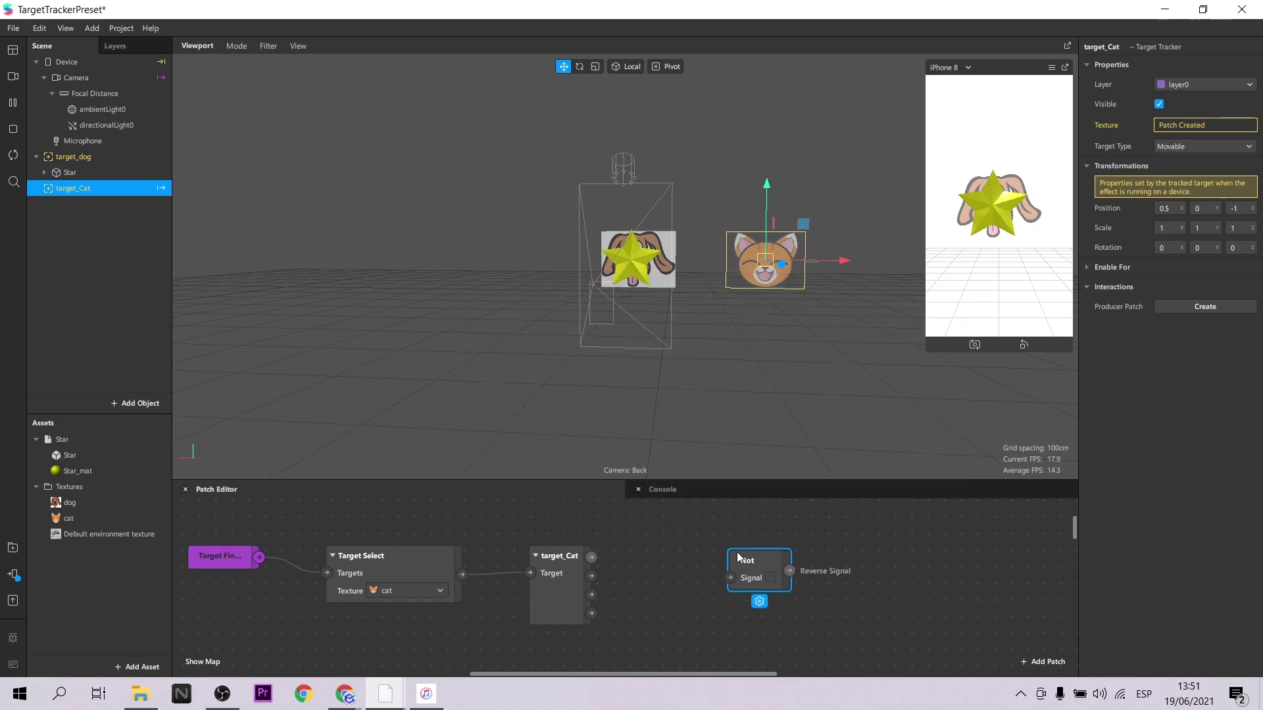
drag(742, 557, 675, 535)
drag(593, 557, 676, 520)
Create a patch for the star's Visible property and connect the Not patch's output to it.
click(86, 169)
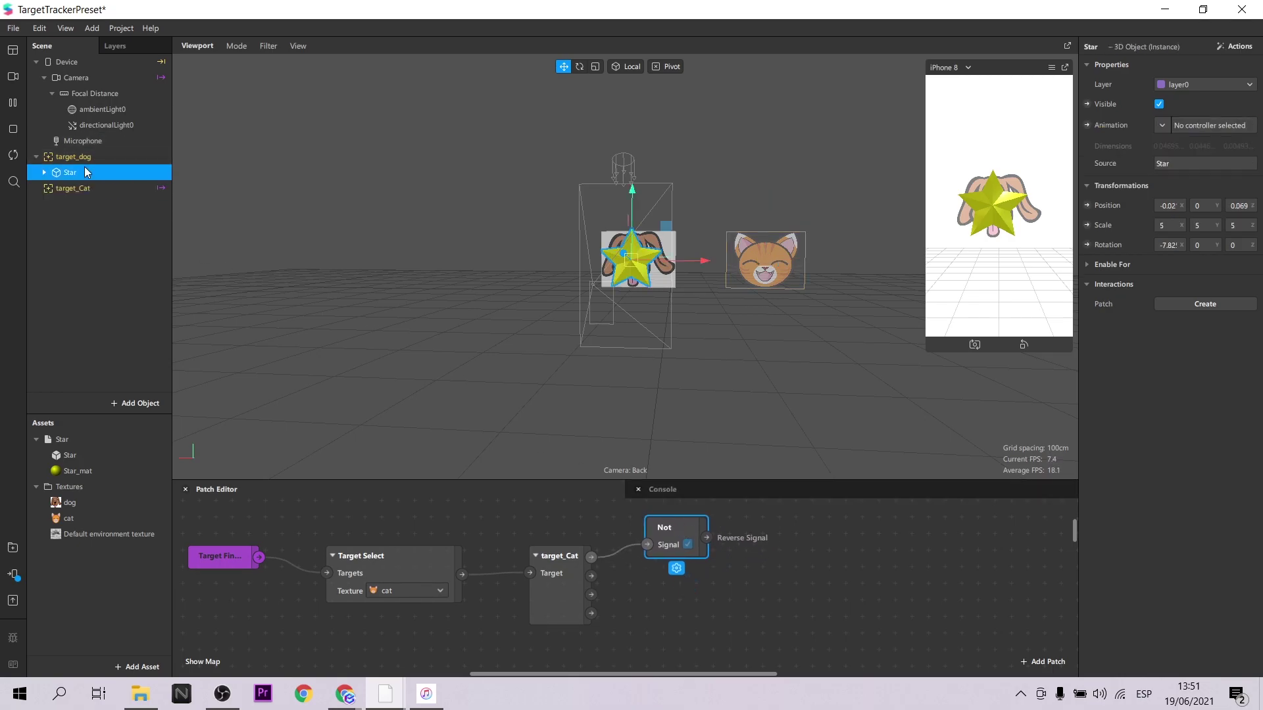
click(1087, 103)
drag(655, 603, 791, 526)
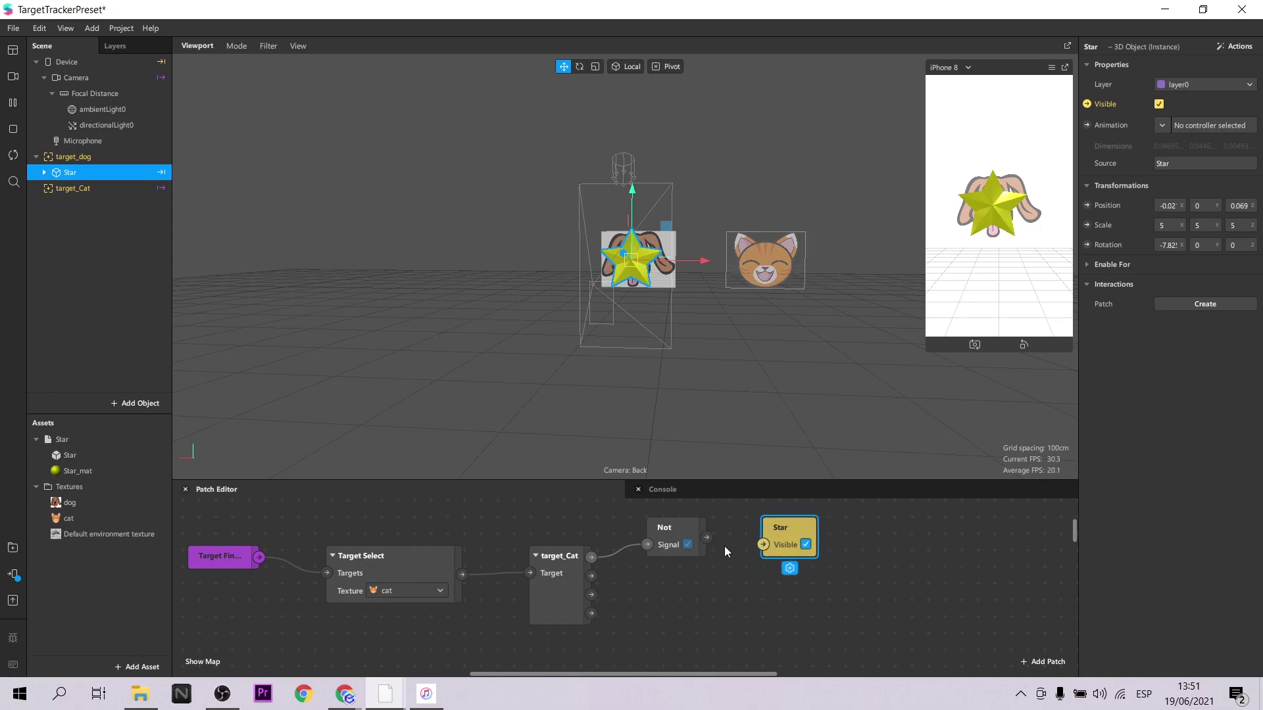
click(707, 537)
click(763, 544)
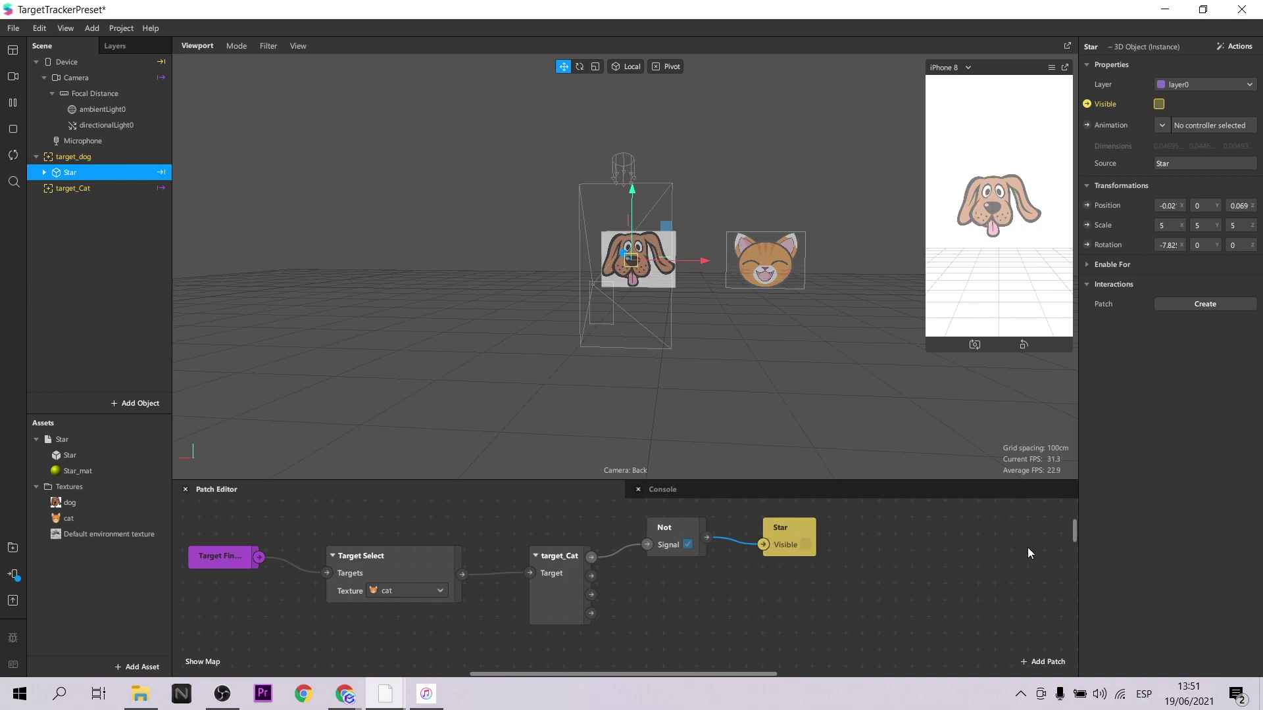
Send the effect to the connected iPhone for preview in Spark AR Player.
click(14, 576)
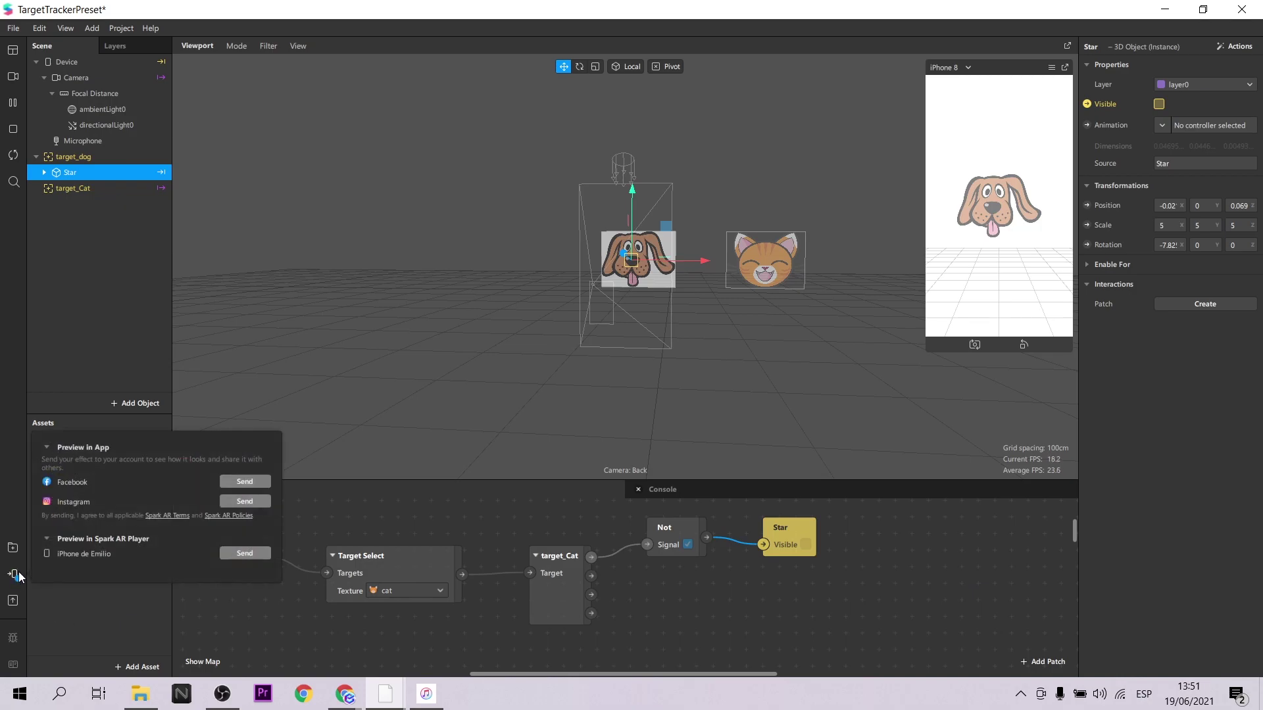
click(250, 553)
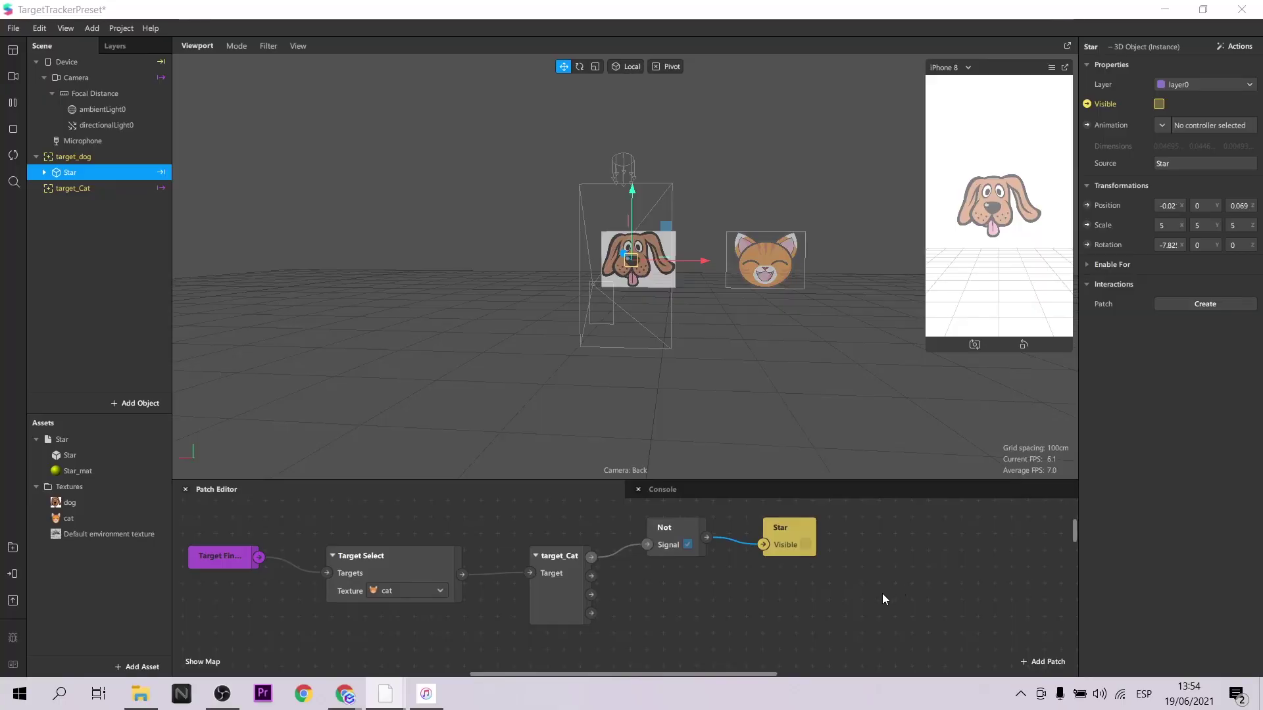
Delete the Not and star Visible patches, and apply the Float animation to the star with its patches clear of target_Cat.
drag(853, 594, 663, 543)
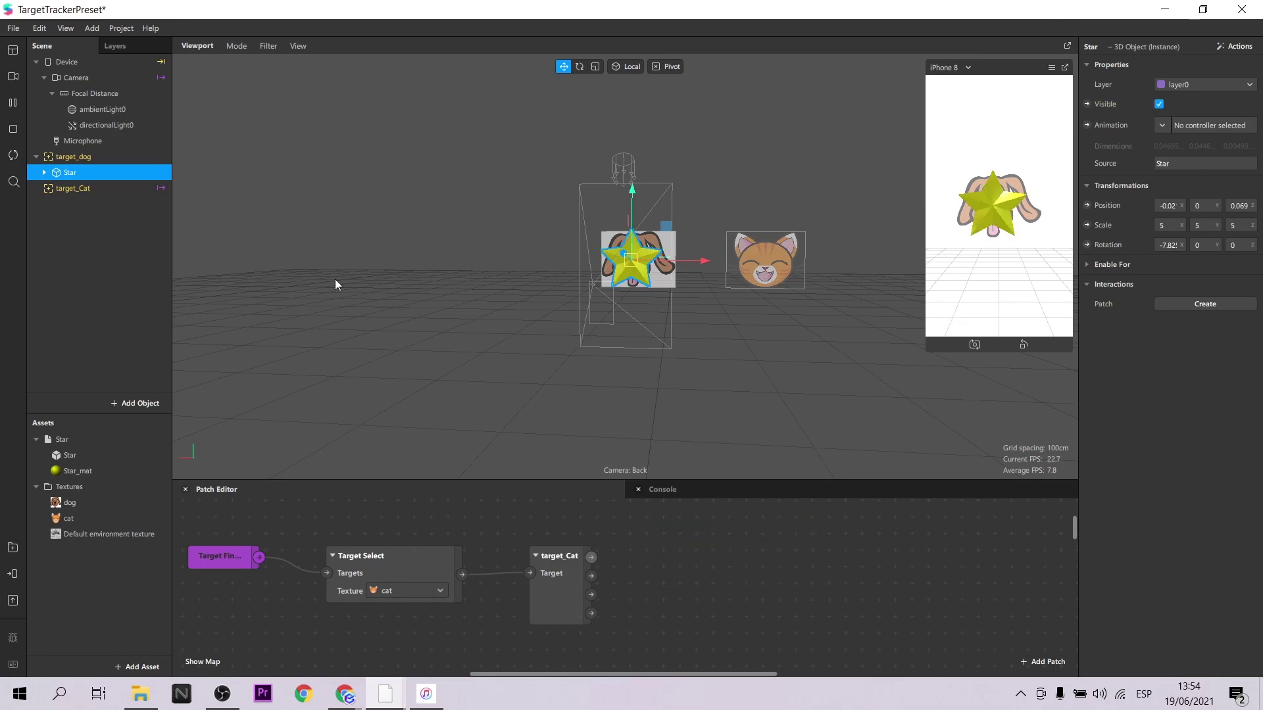
click(1229, 47)
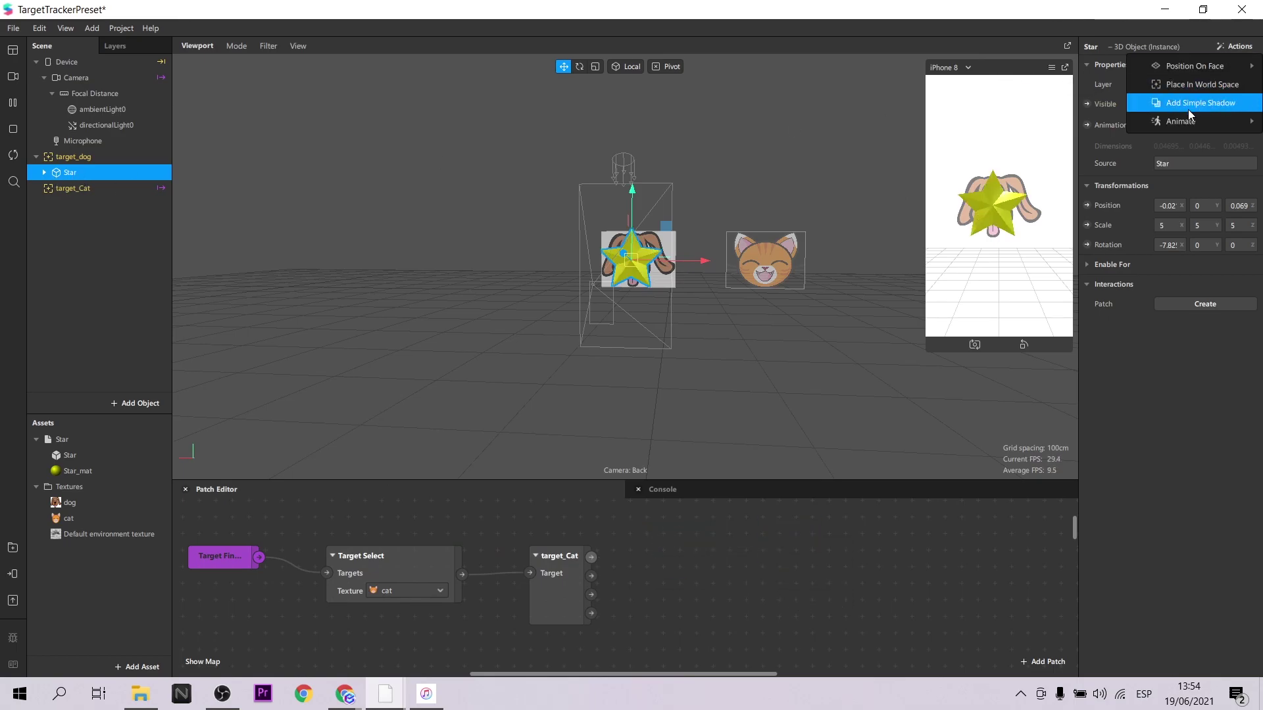
mouse_move(1162, 122)
click(1055, 140)
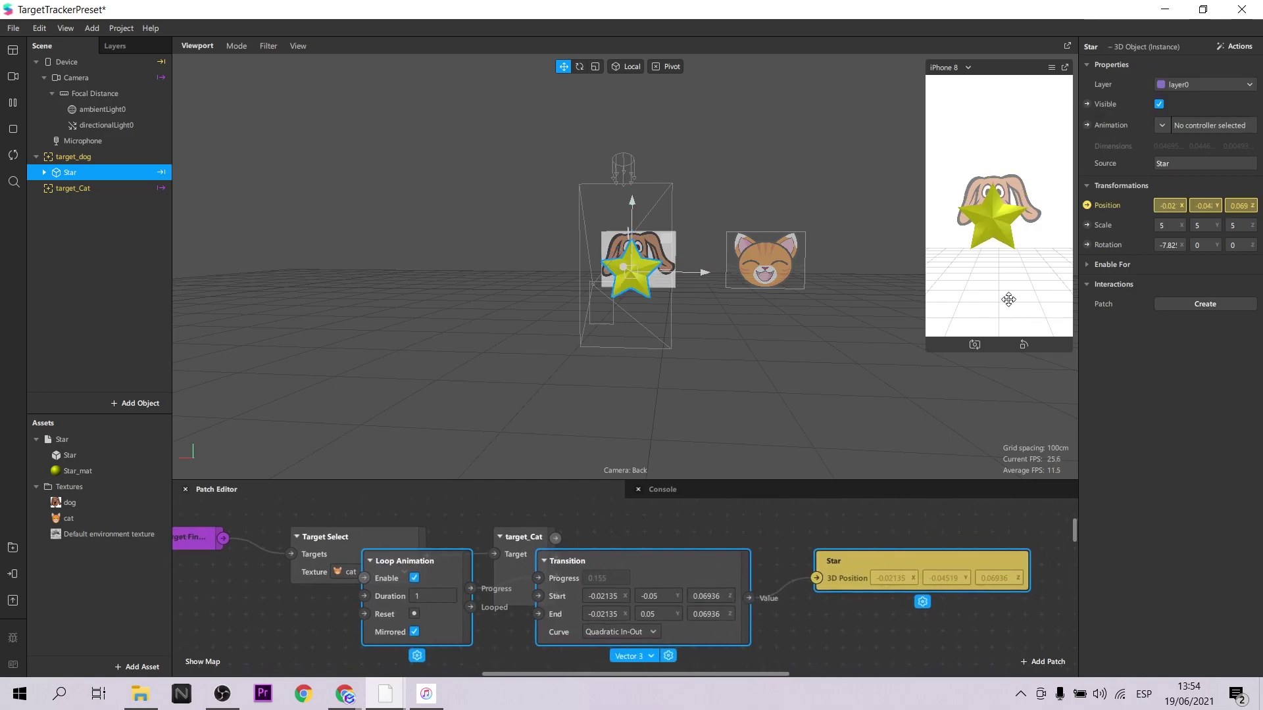
drag(621, 551, 893, 519)
drag(739, 675, 800, 664)
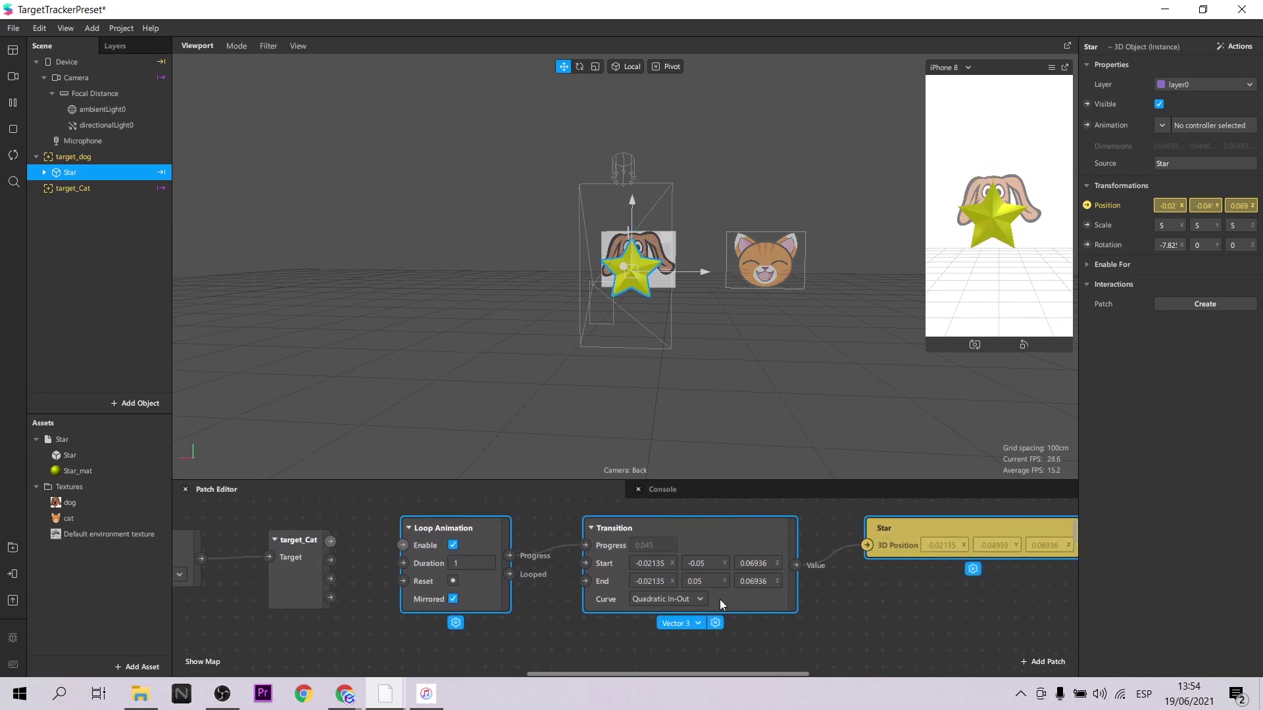
Set the Y values of both Start and End in the star's Transition patch to 0.
click(704, 563)
text(0)
click(702, 580)
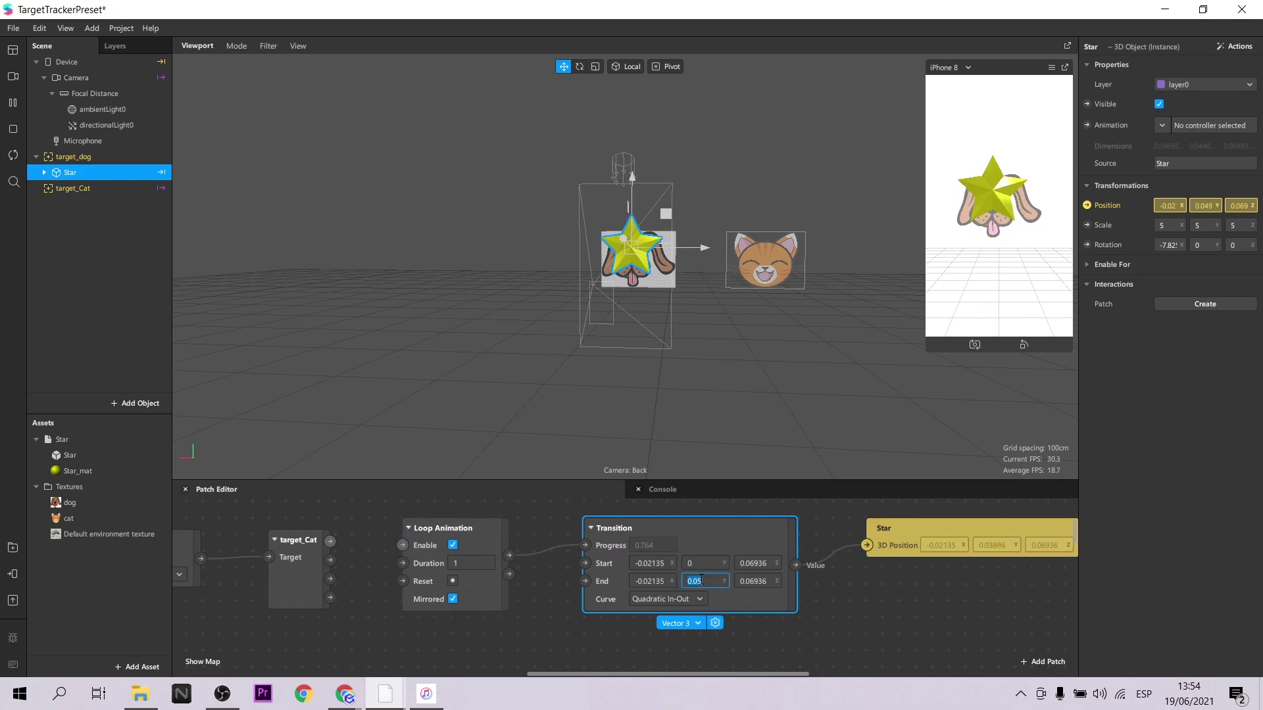
text(0)
click(873, 603)
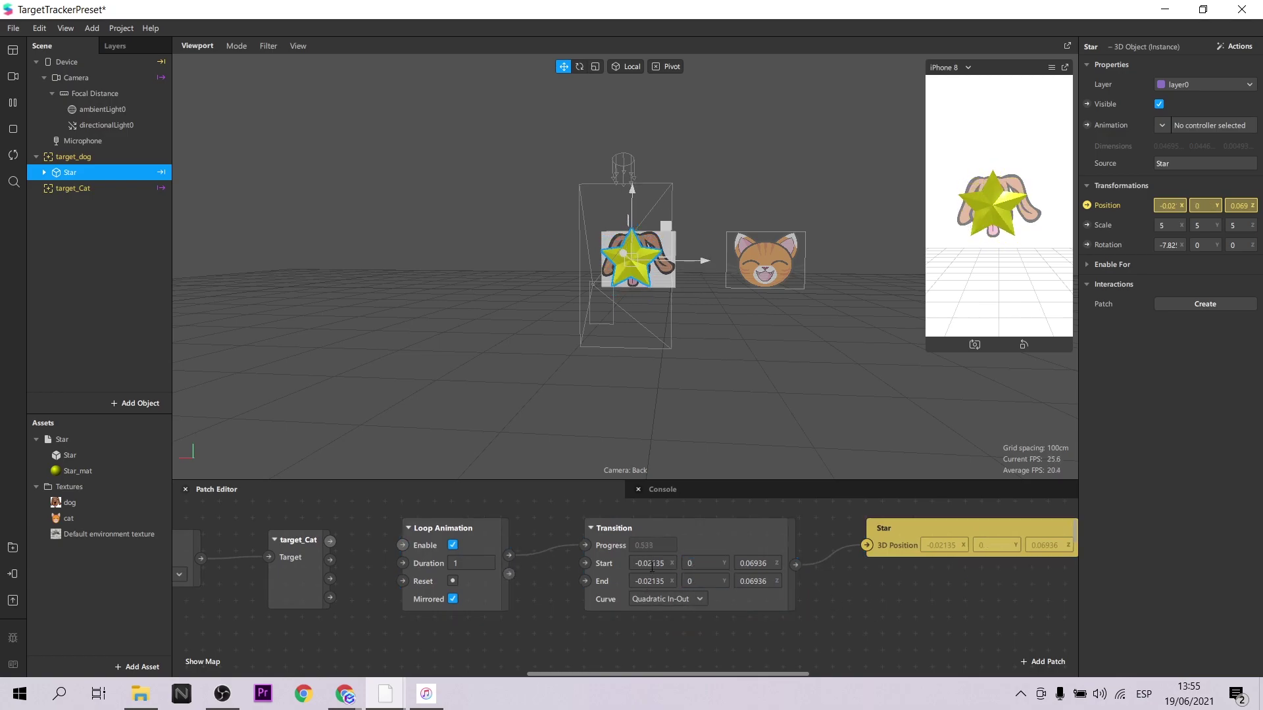
Set the Transition patch's Start X to -0.02602 and its End X to 0.5.
click(651, 563)
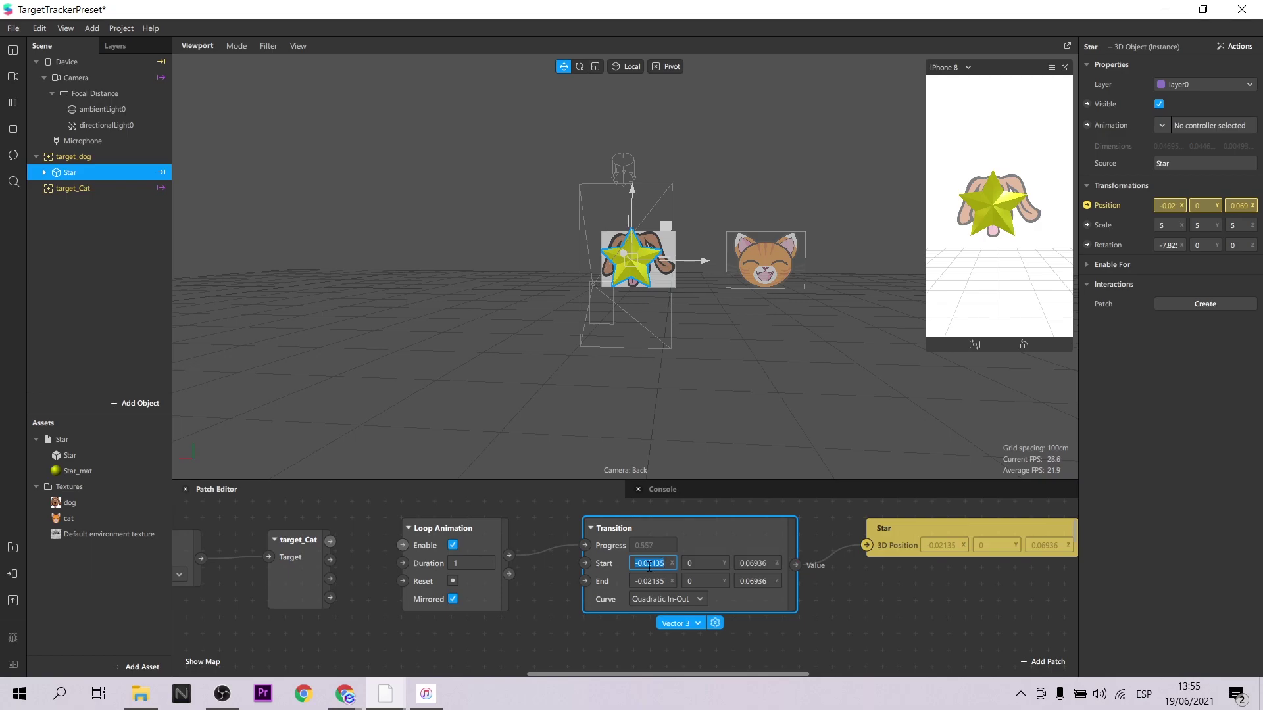
scroll(689, 560, left, 1)
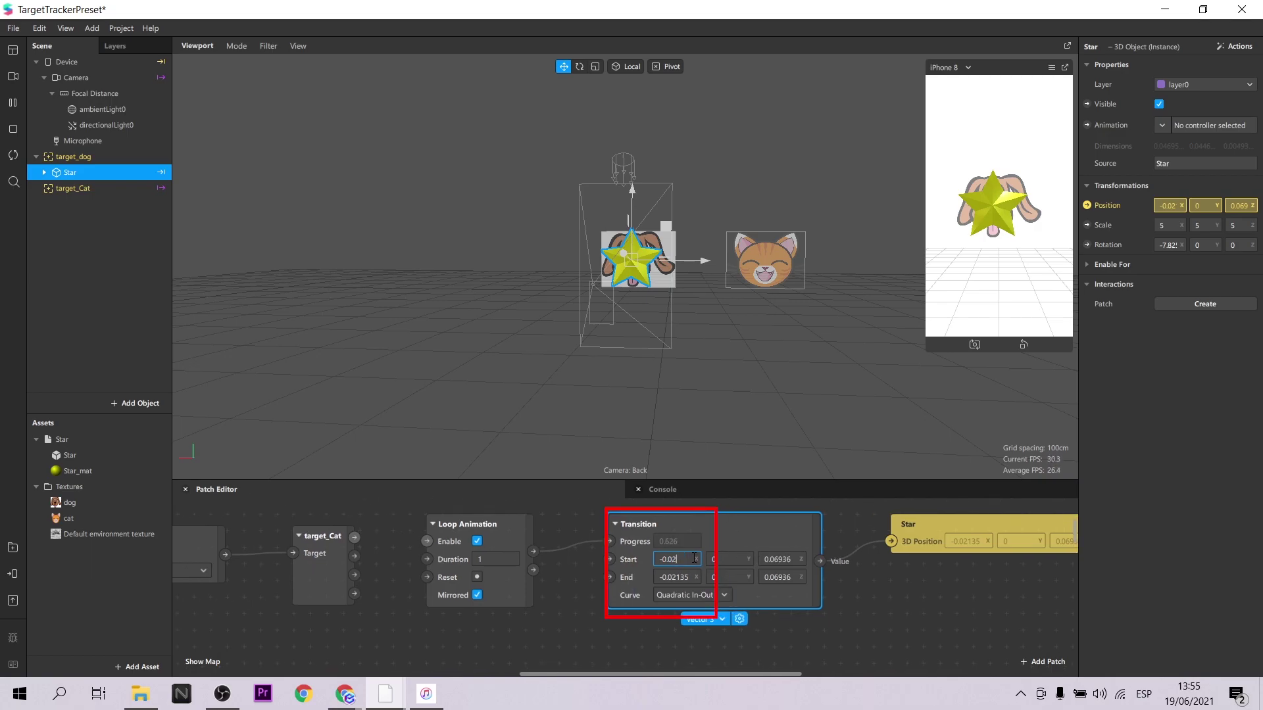
click(673, 580)
text(0.4)
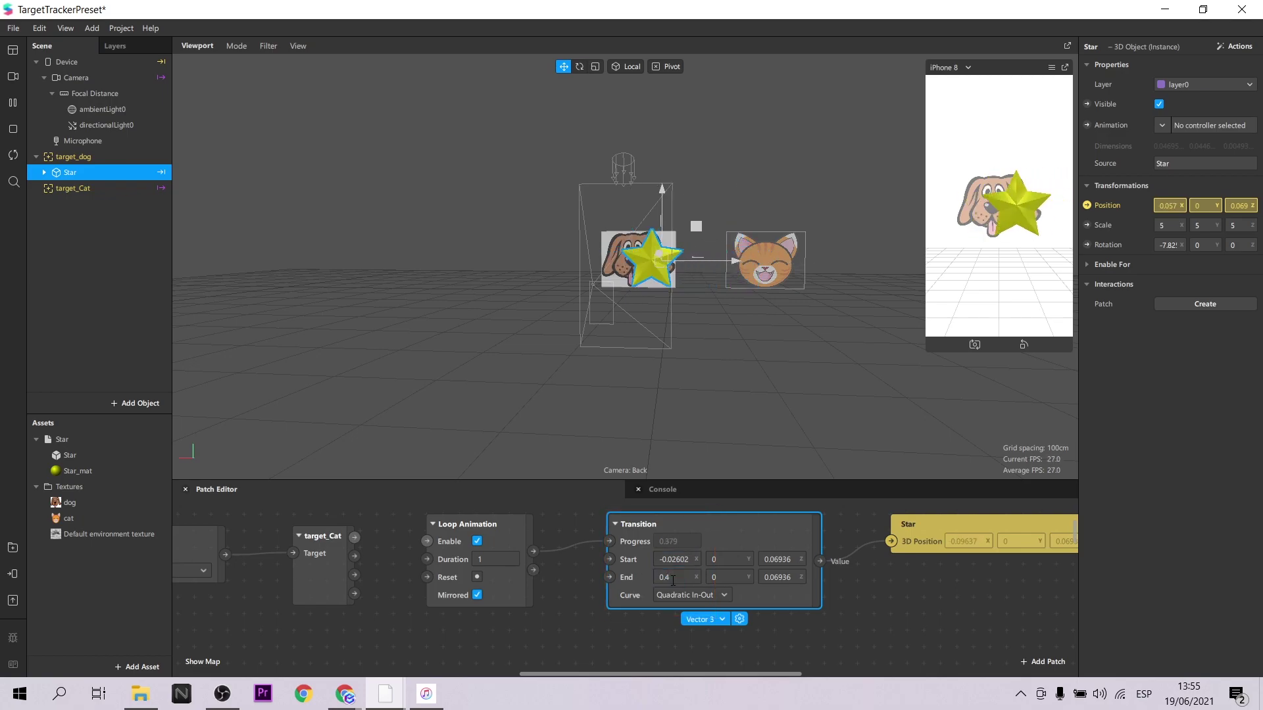
double_click(681, 577)
text(0.5)
key(Return)
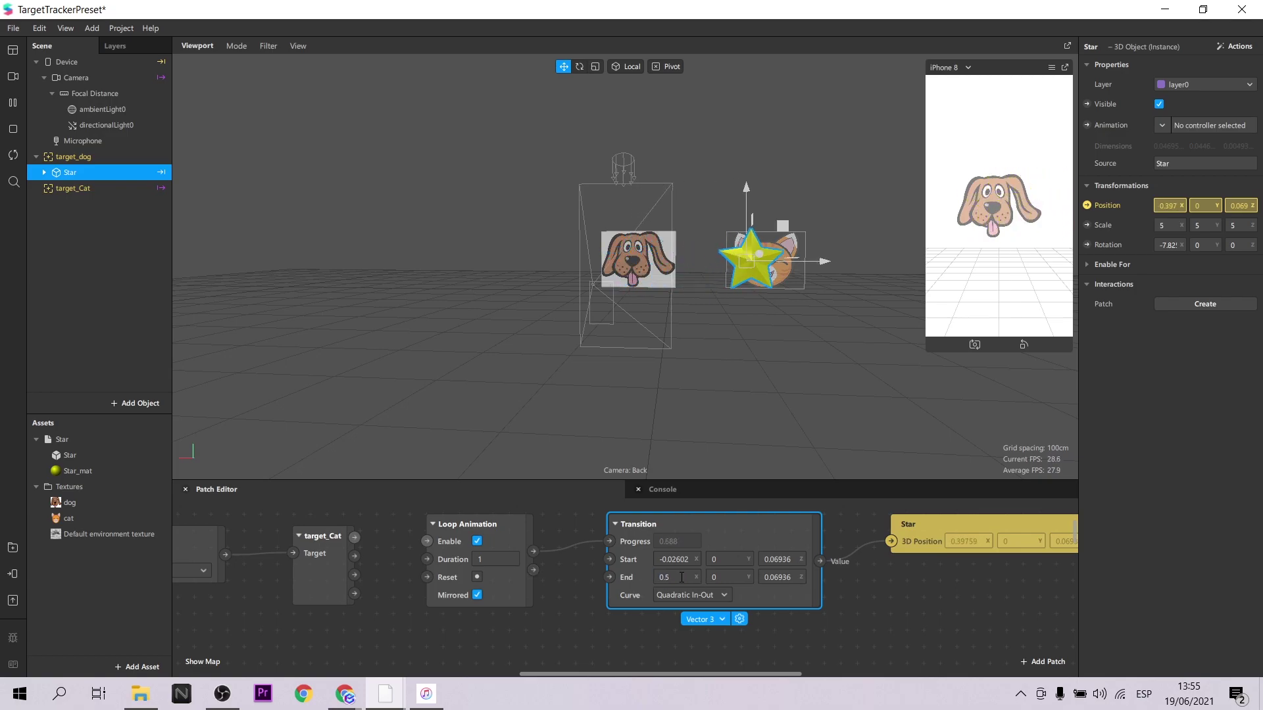
Try the Loop Animation with Mirrored turned off, and turn it back on.
click(476, 594)
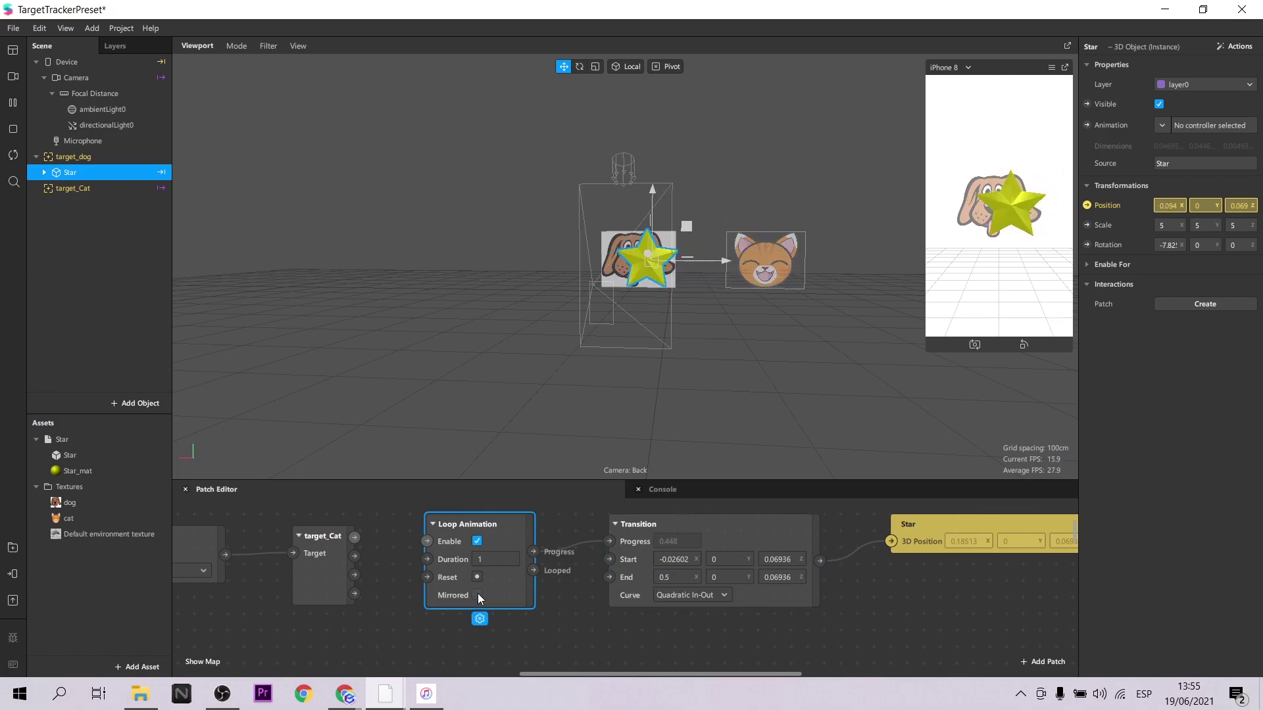
click(477, 595)
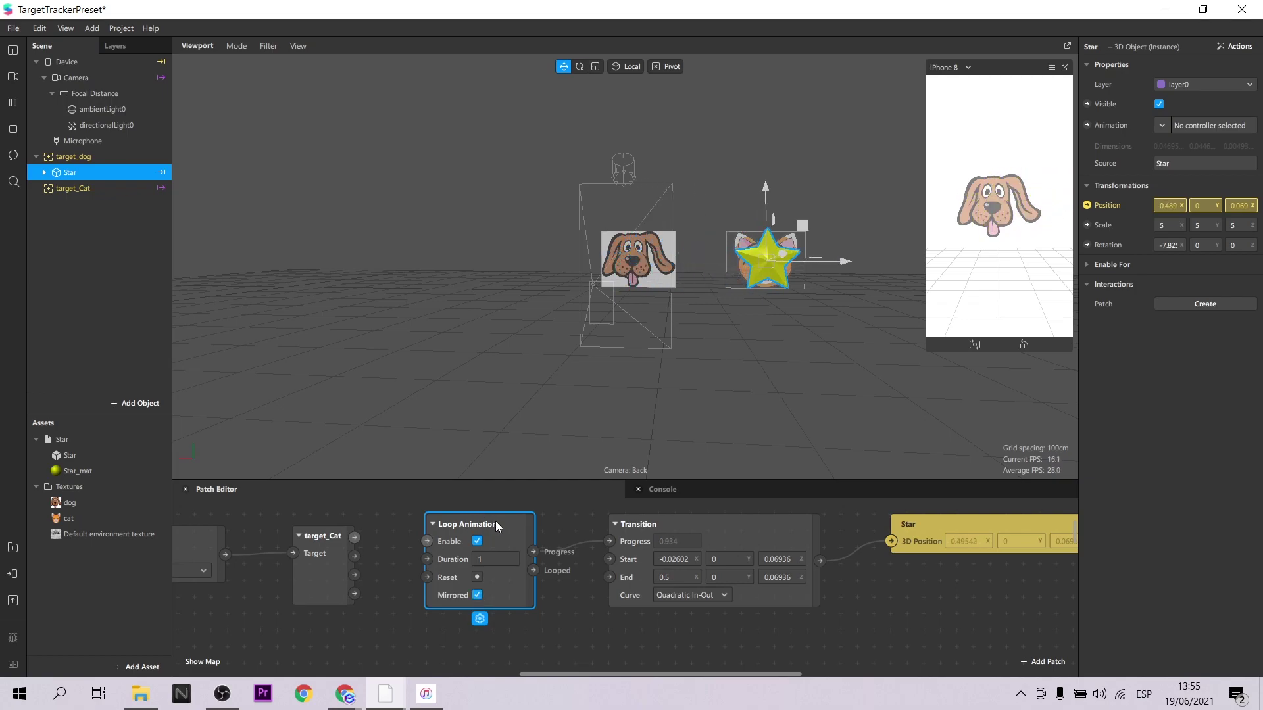
Replace the Loop Animation patch with an Animation patch and connect its Progress output to the Transition's Progress input.
drag(507, 586, 862, 593)
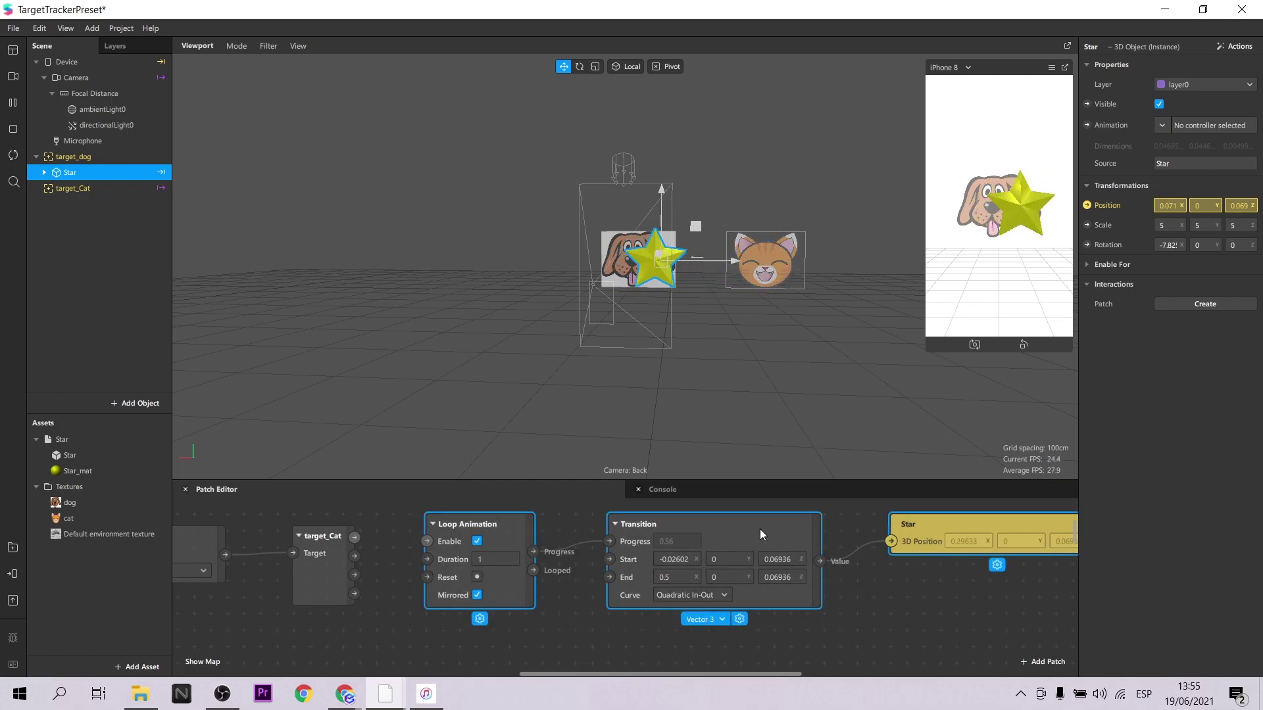
drag(756, 530, 824, 535)
click(567, 526)
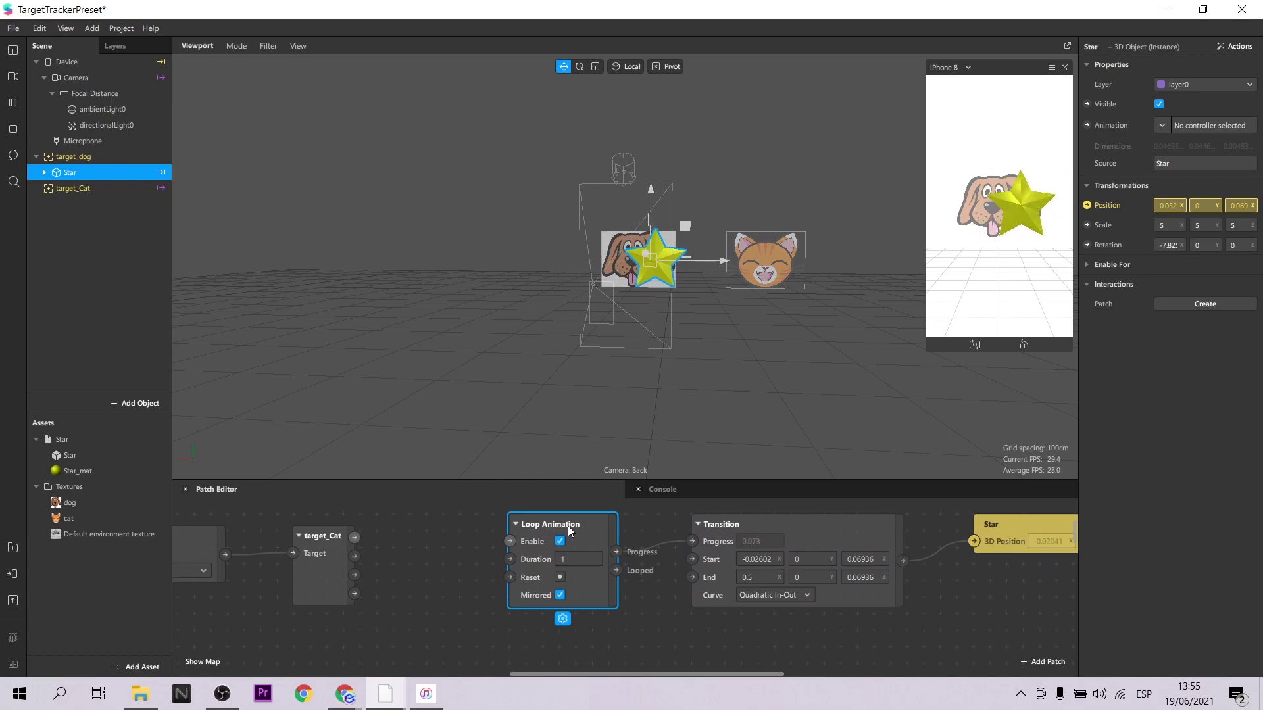
key(Delete)
right_click(543, 558)
text(anim)
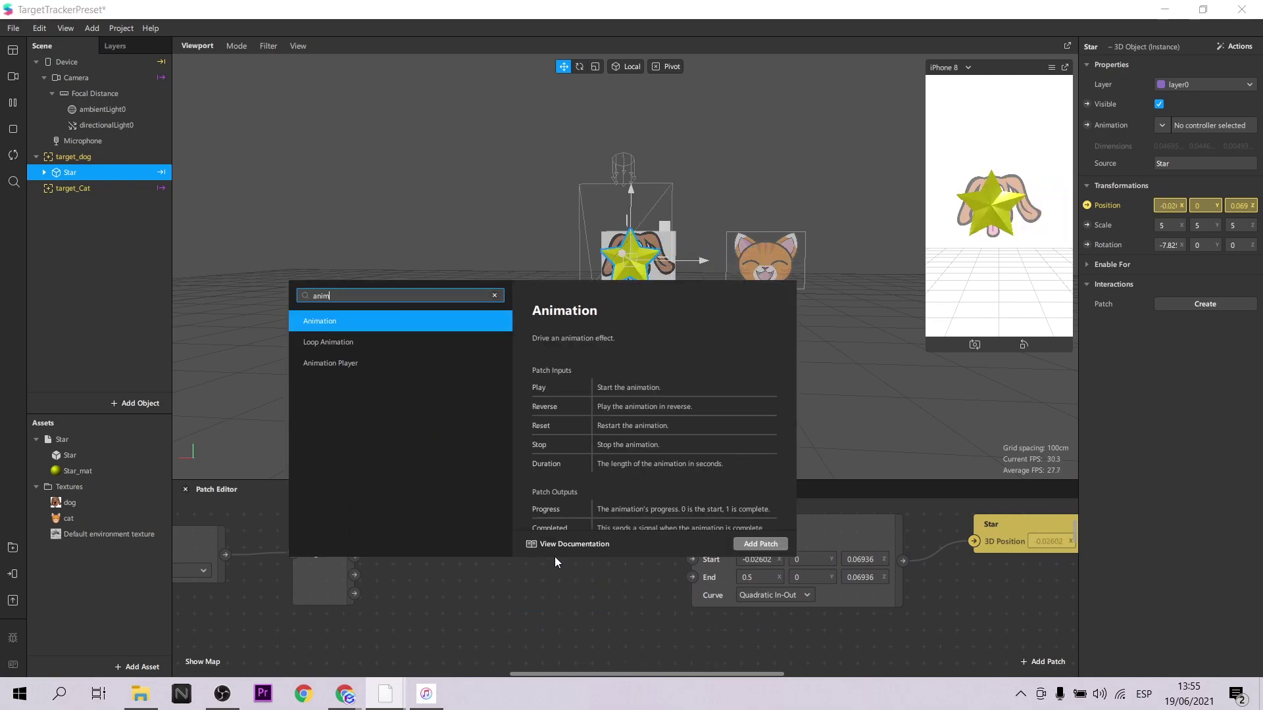
key(Return)
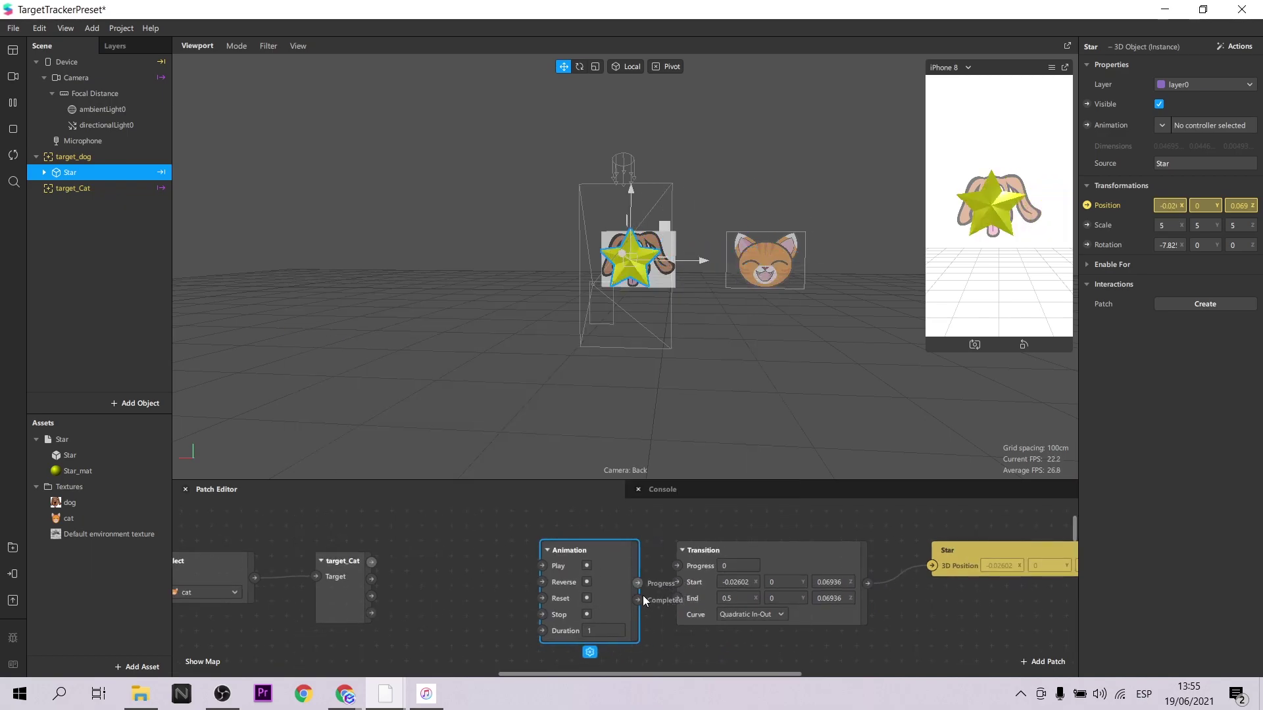
drag(637, 582, 565, 547)
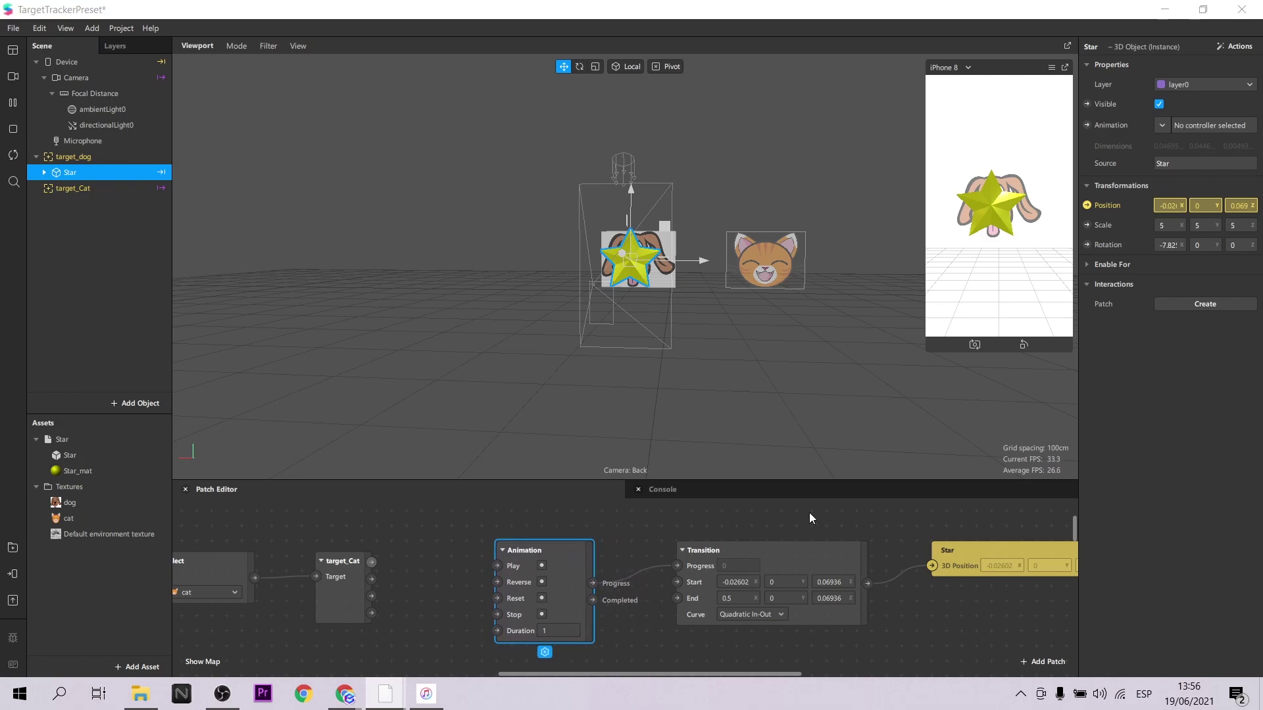
Link target_Cat's Found output through a Pulse patch to the Animation's Play input, and restart the effect preview.
drag(370, 564, 431, 552)
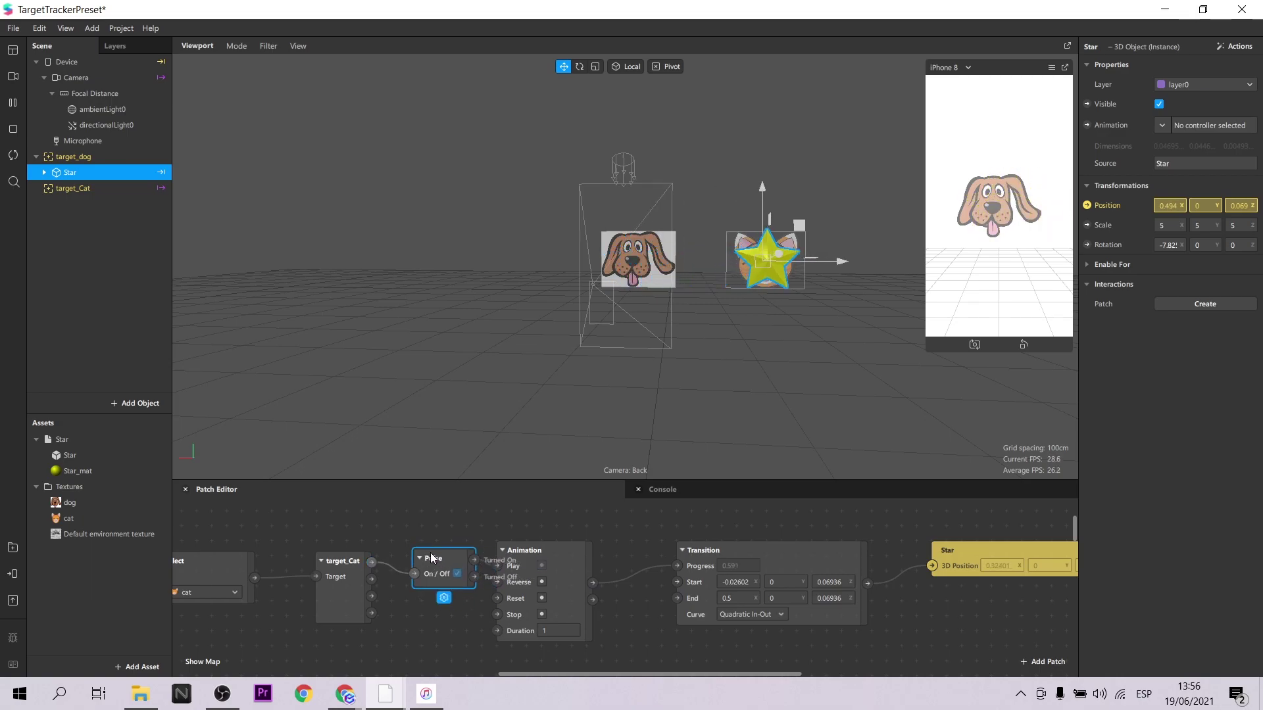
drag(563, 551, 587, 543)
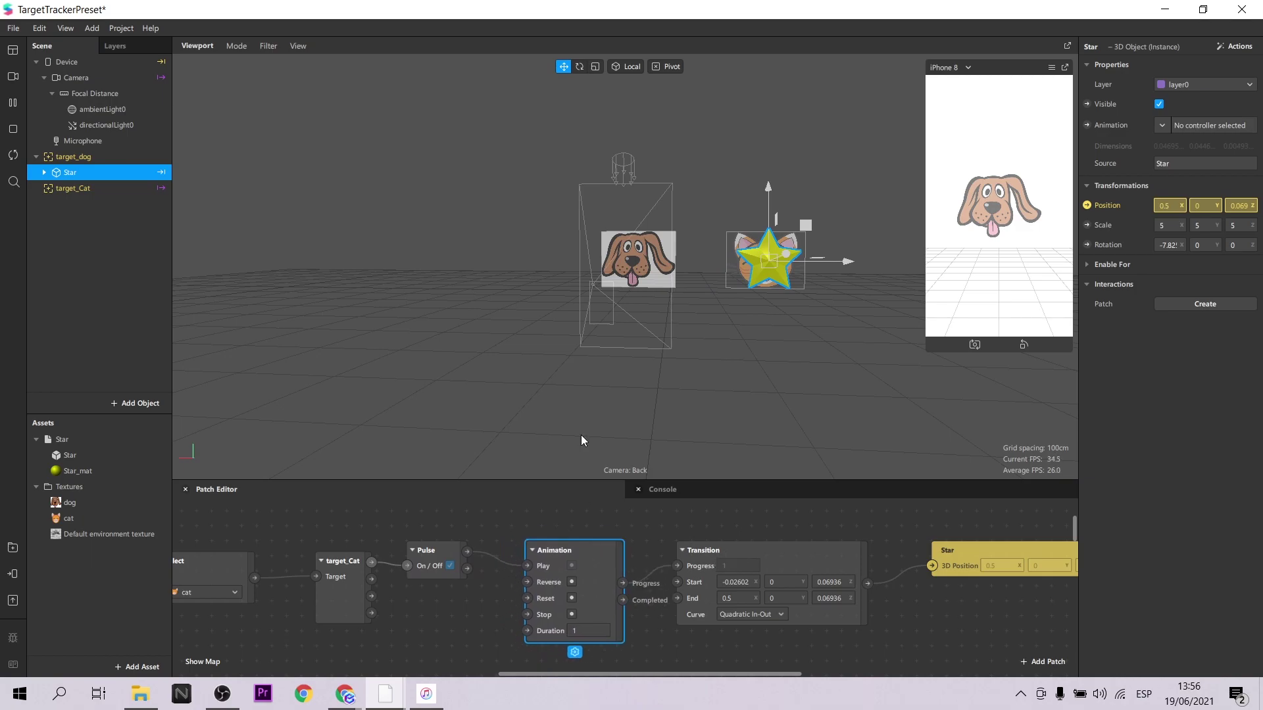
click(14, 160)
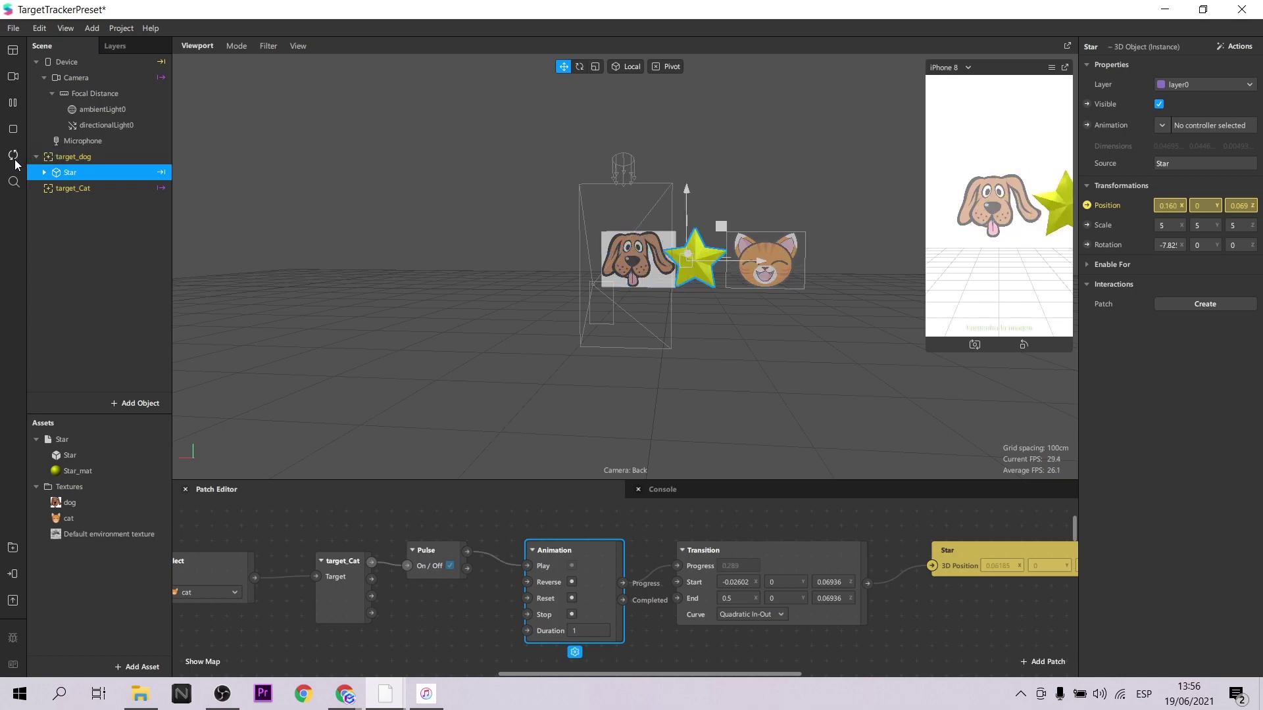
Add a Not patch below the Pulse patch and connect target_Cat's Found output to its Signal input.
click(448, 602)
double_click(448, 601)
text(not)
key(Return)
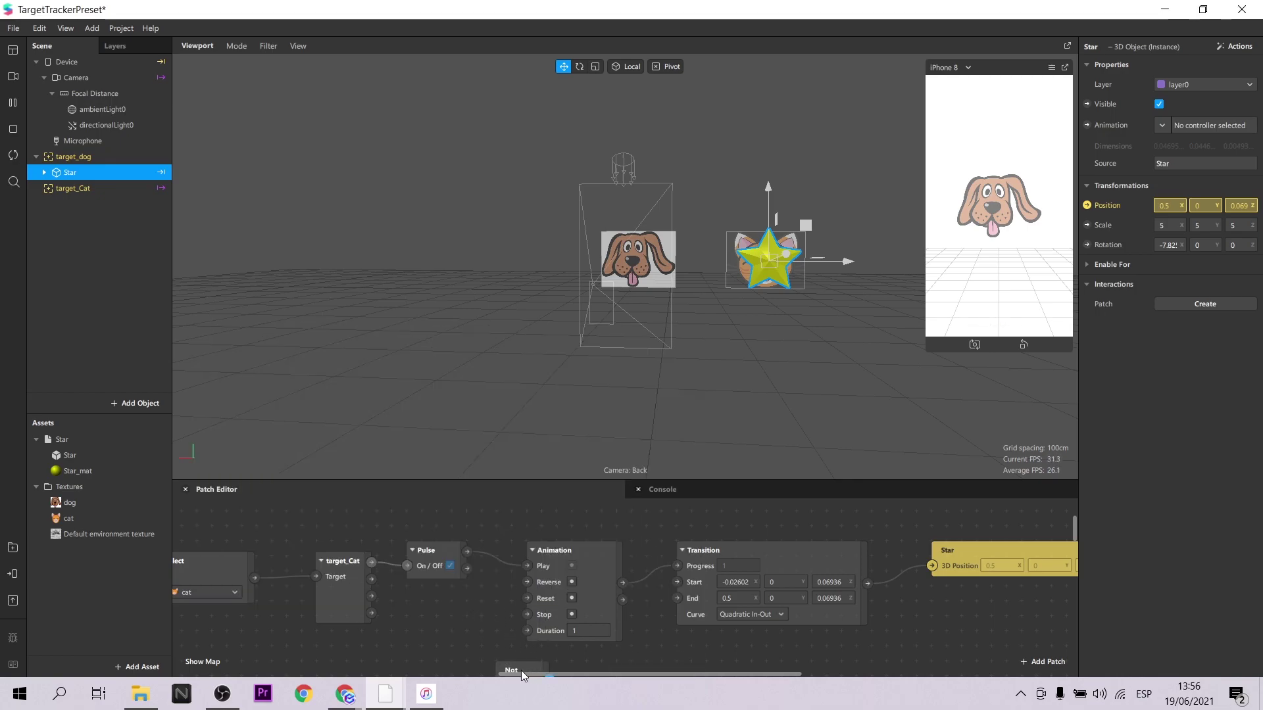
drag(519, 670, 408, 611)
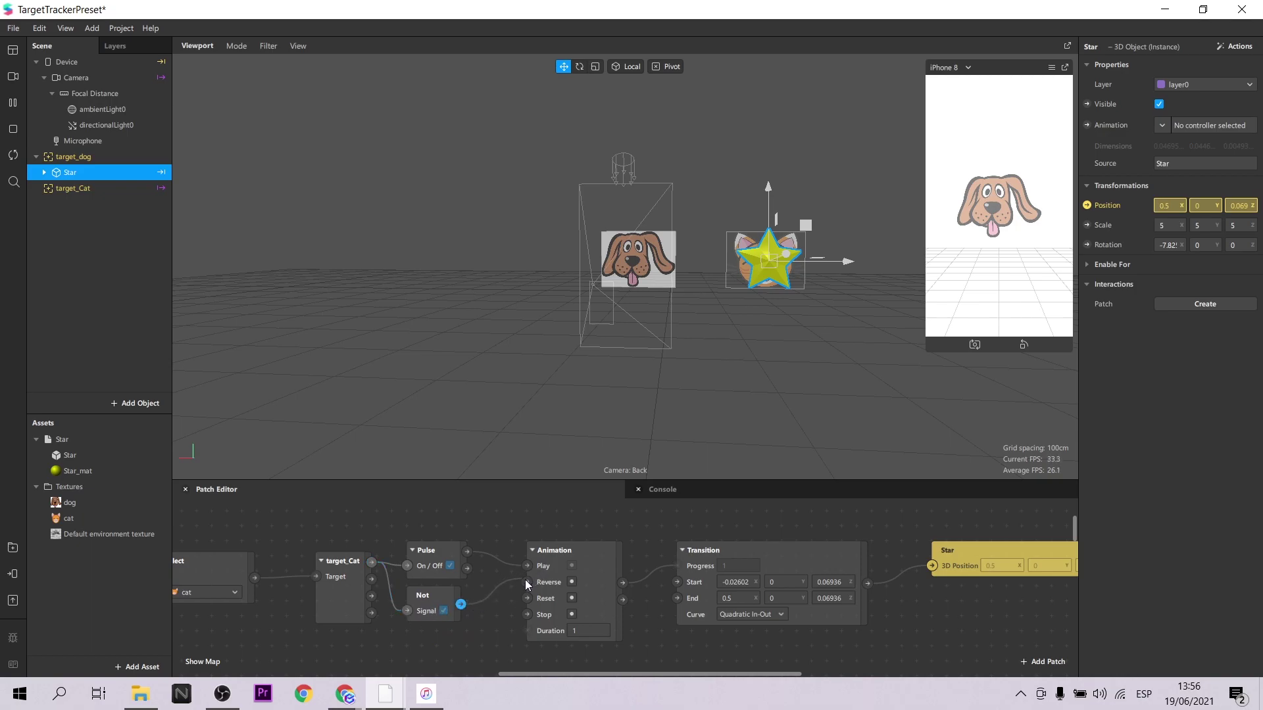
Link the Not patch through a second Pulse patch to the Animation's Reverse input, and open the options for testing on a device.
drag(530, 580, 527, 582)
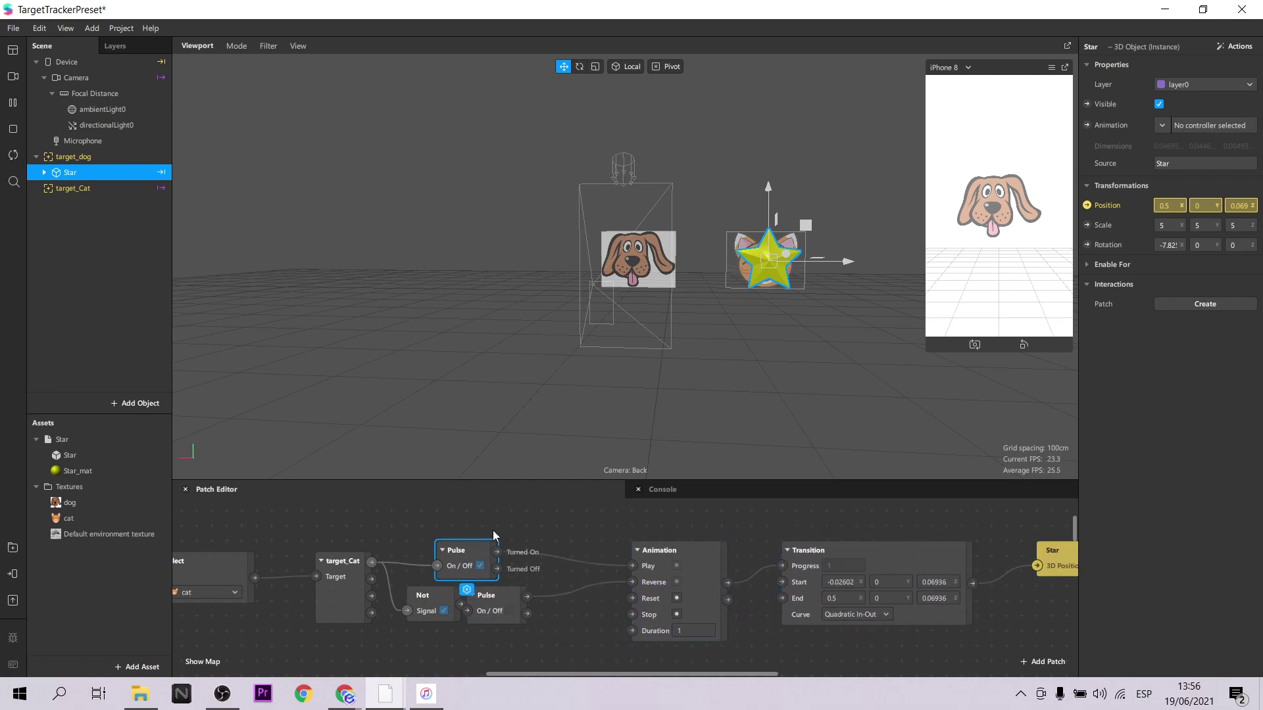
click(506, 549)
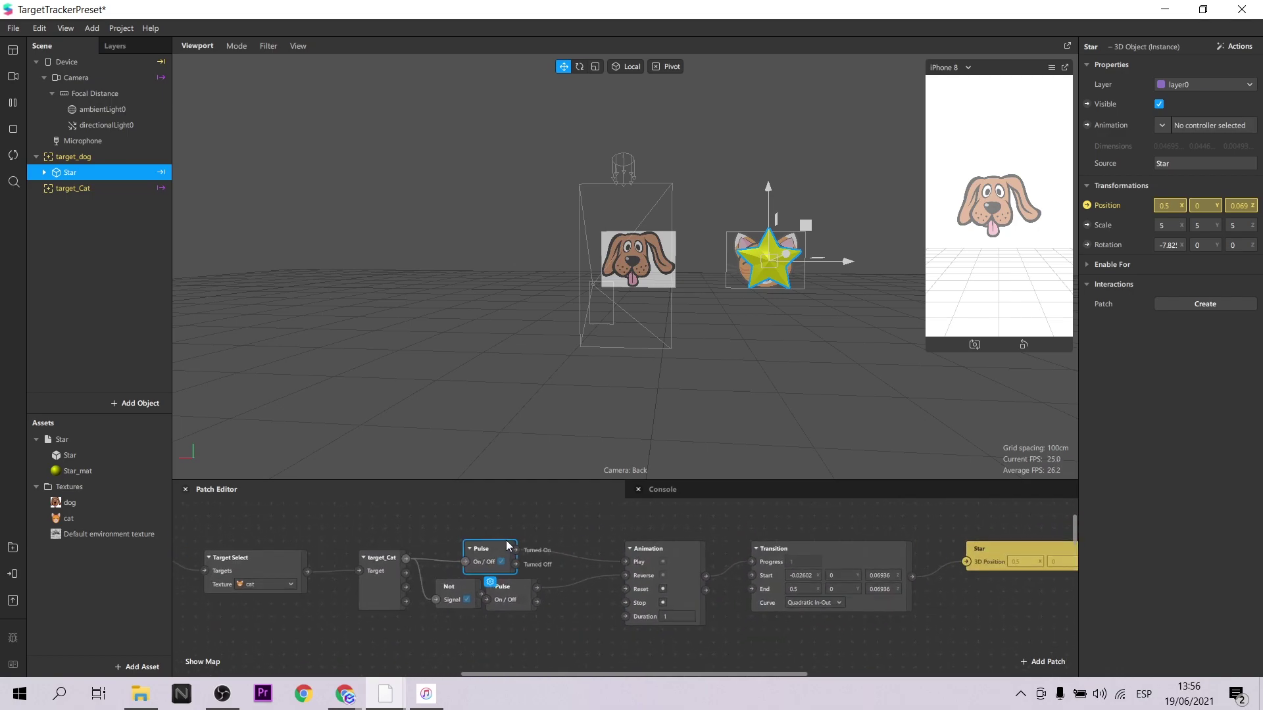
click(504, 594)
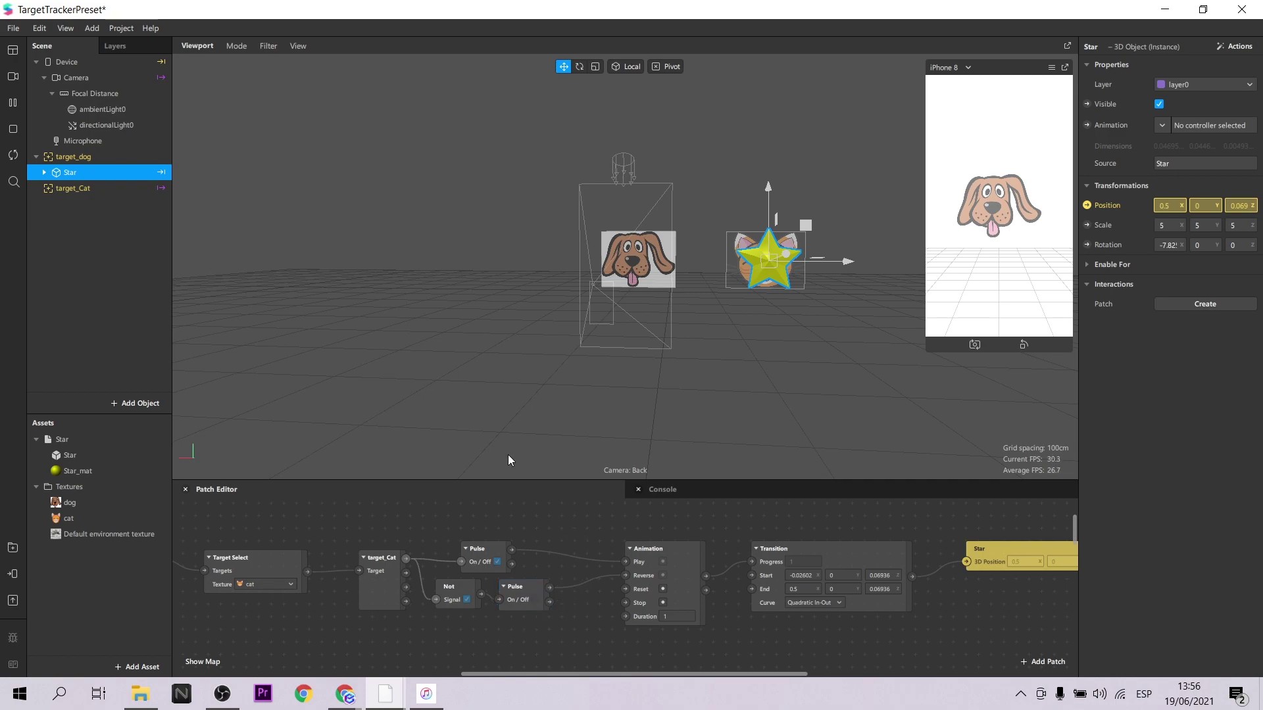
click(11, 574)
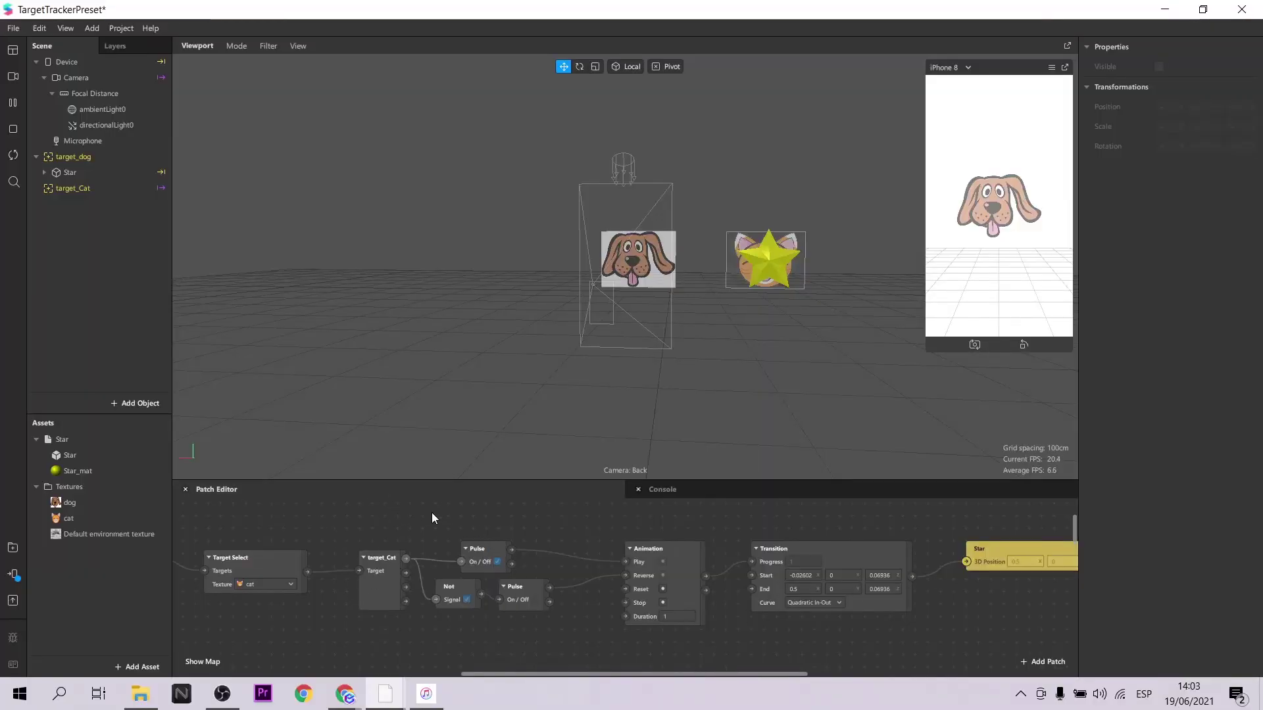
Delete all patches following target_Cat, and apply the Spin animation to the star with its patches spaced away from target_Cat.
drag(428, 510, 991, 633)
key(Delete)
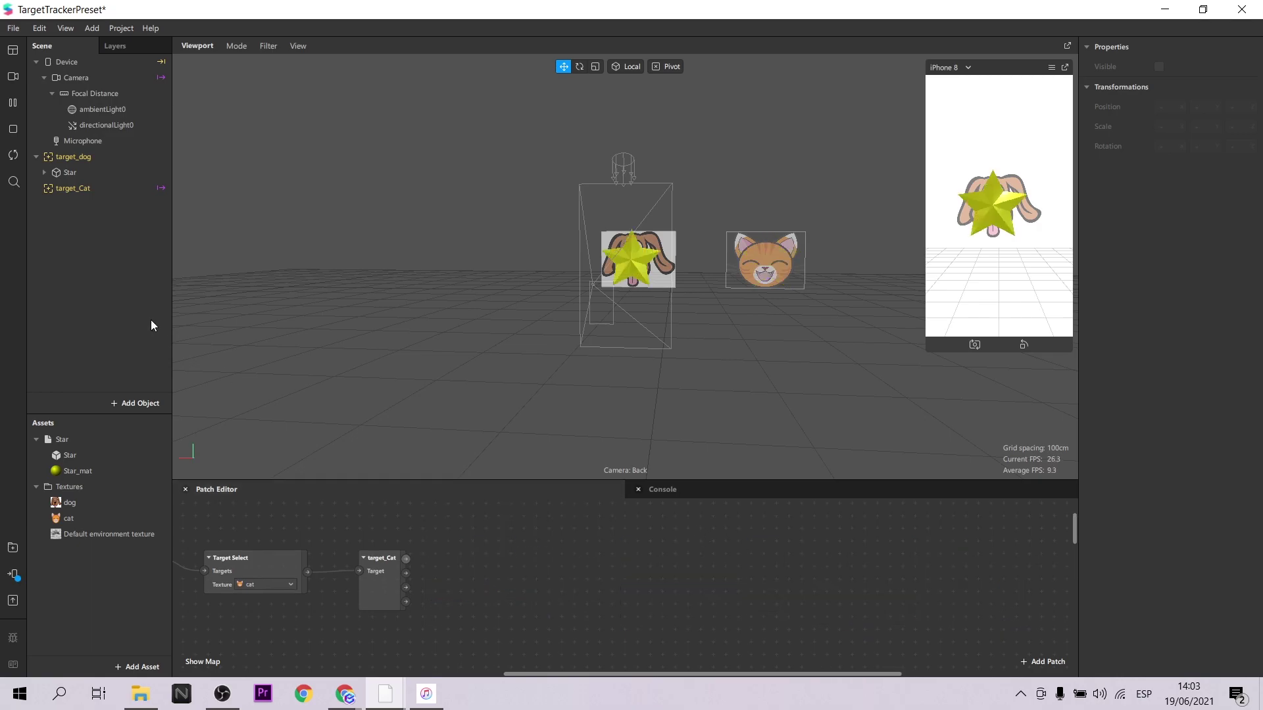
click(86, 174)
click(1225, 52)
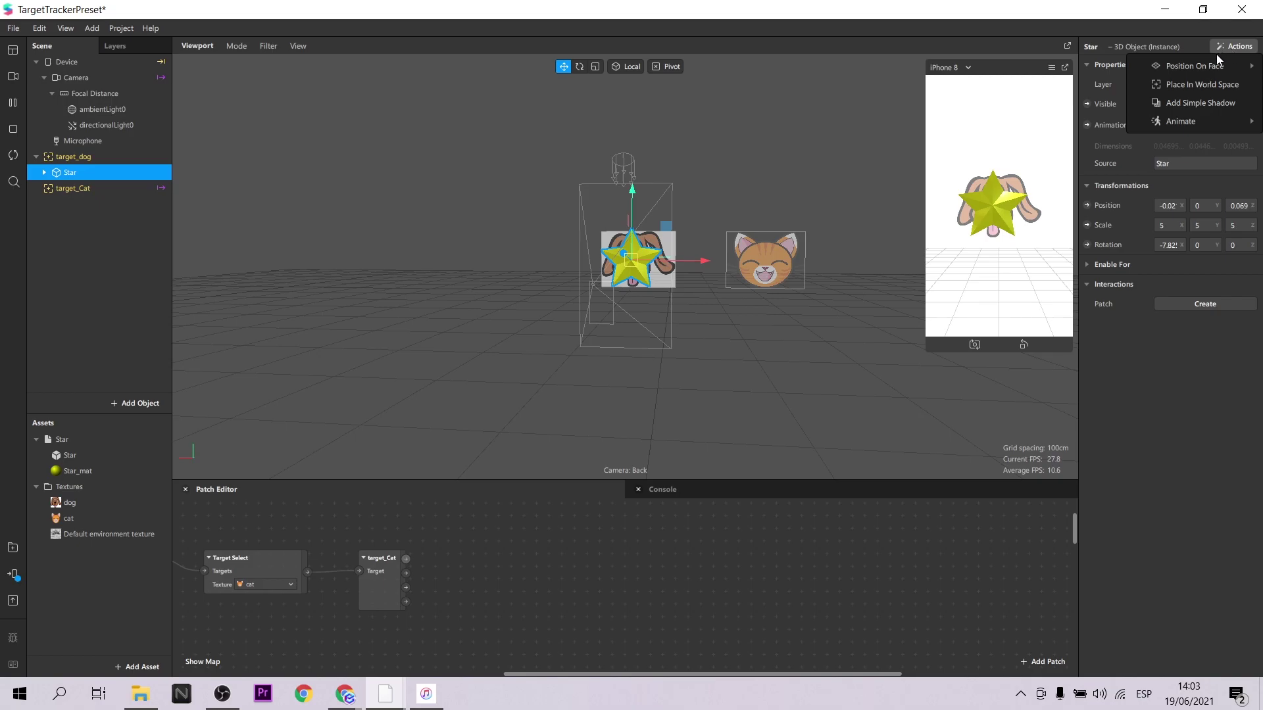
mouse_move(1193, 117)
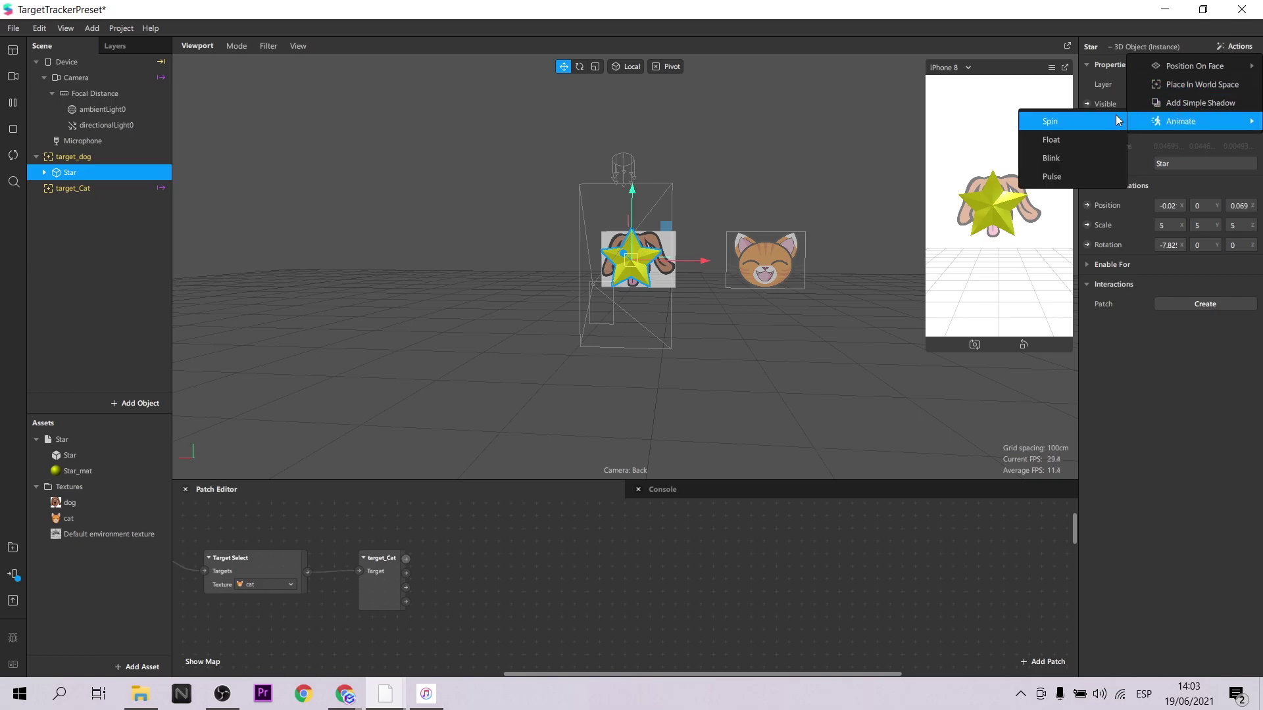
click(1074, 121)
drag(483, 554, 575, 544)
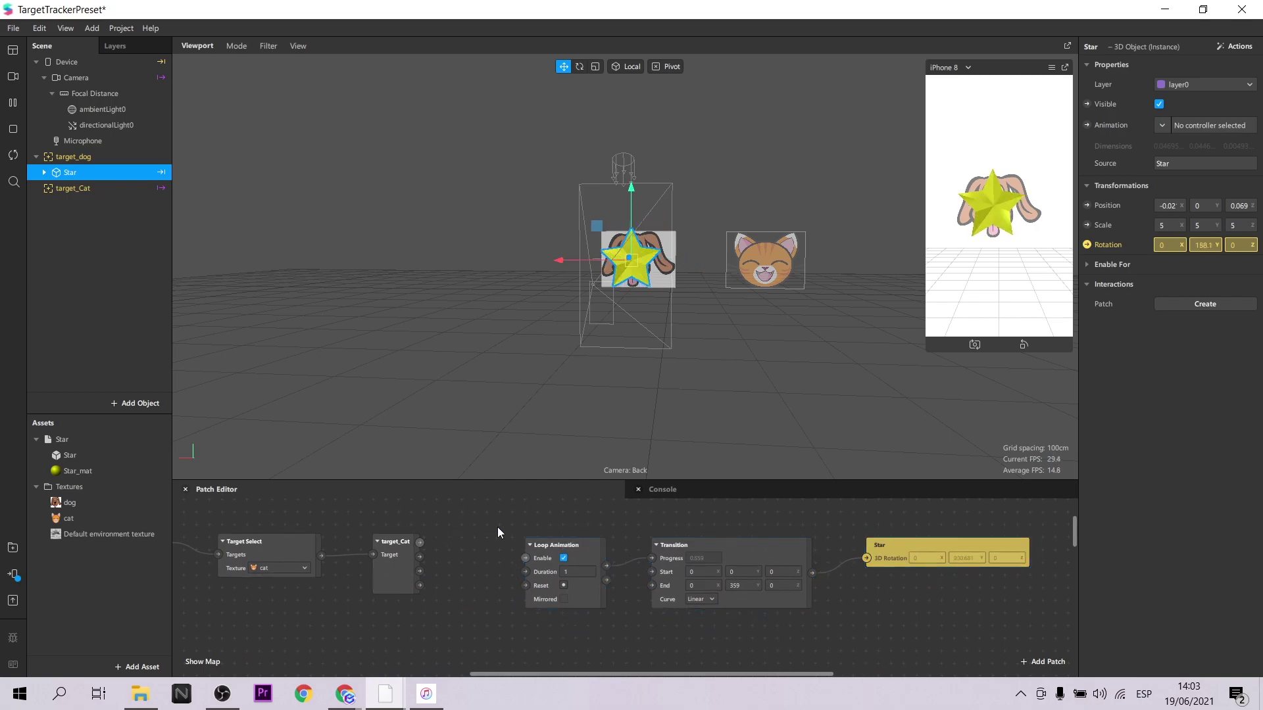
drag(763, 546, 807, 534)
Set the Loop Animation's Duration to 2 and connect target_Cat's Found output to its Enable input.
click(635, 563)
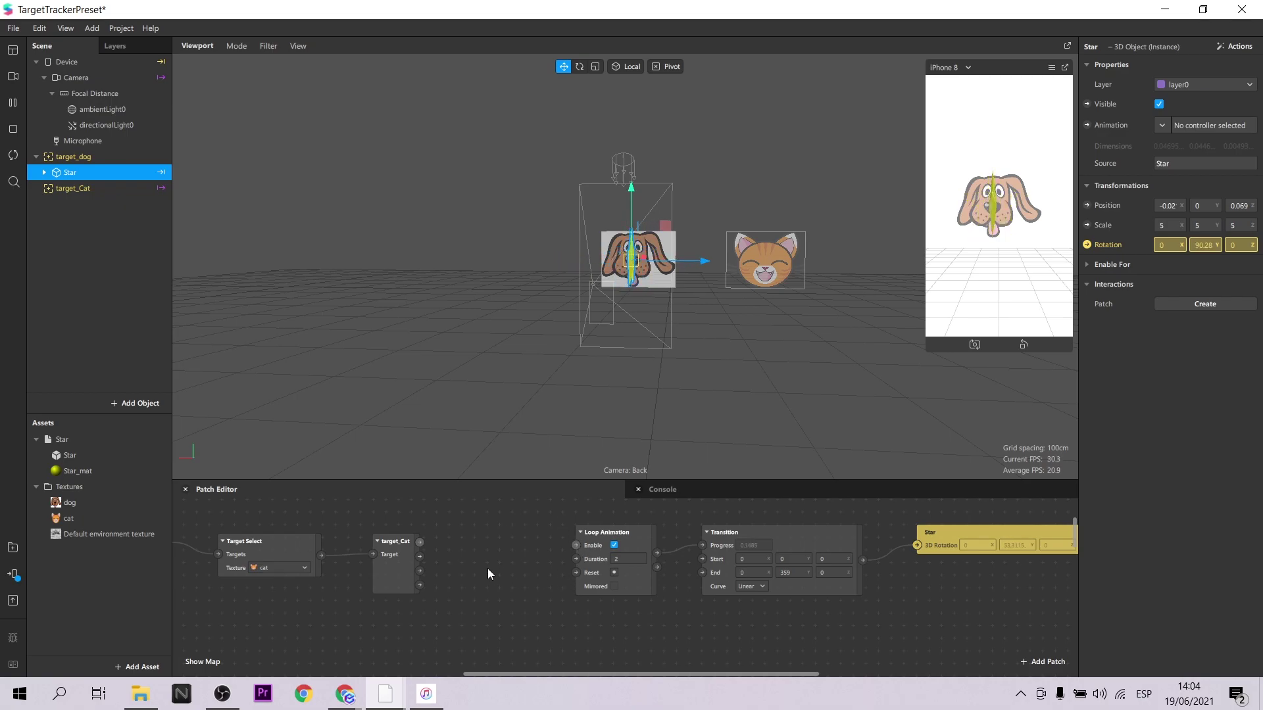
drag(560, 550, 578, 546)
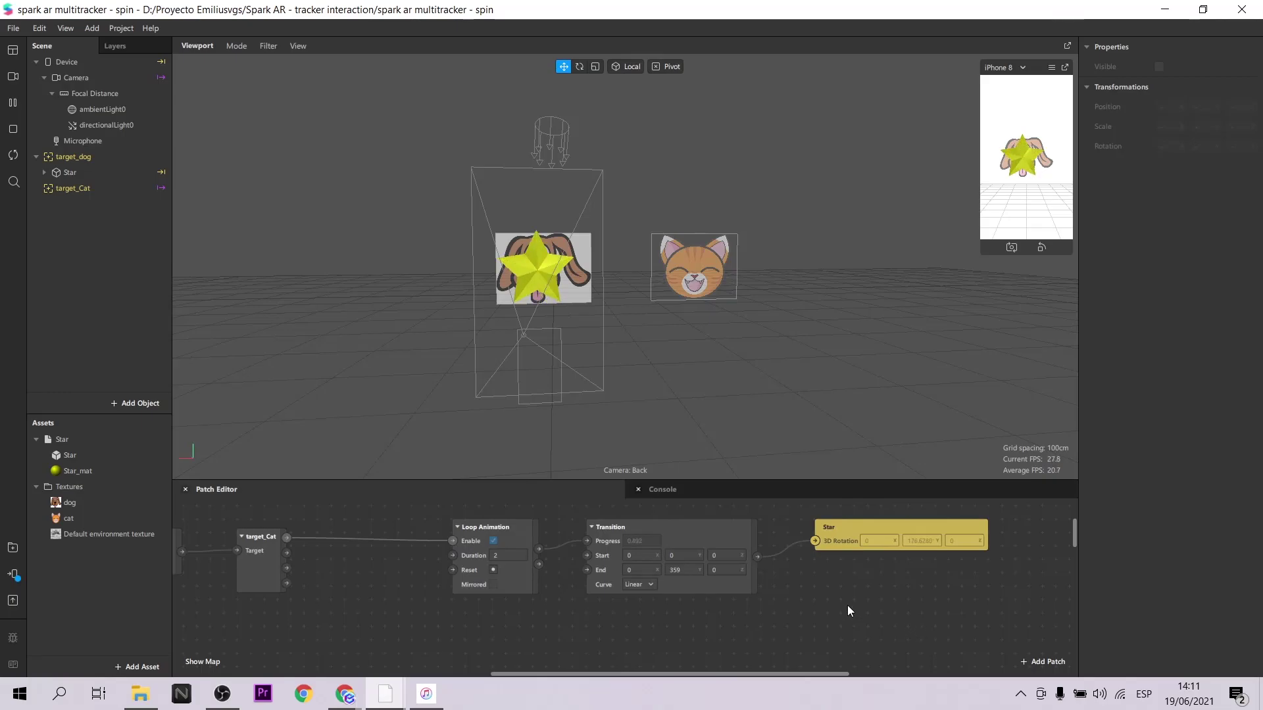
Delete the Loop Animation, Transition and star 3D Rotation patches, leaving the target_Cat tracking patches in place.
drag(847, 605, 487, 515)
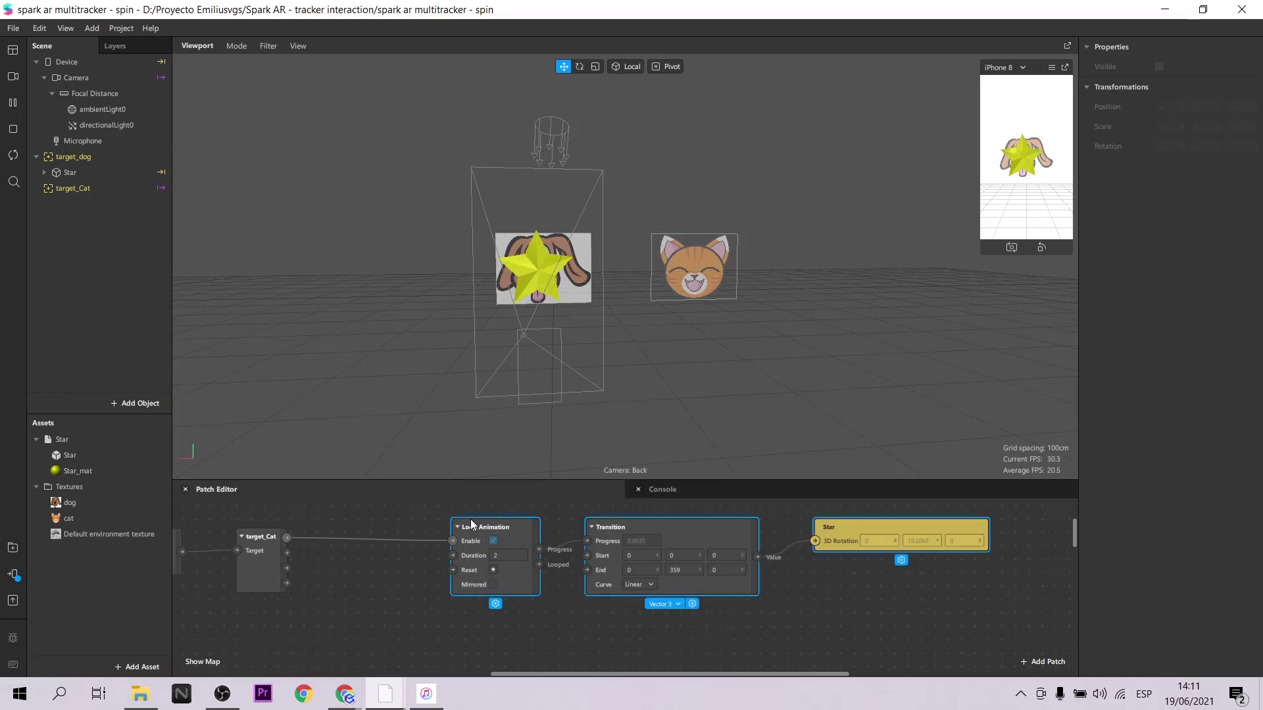
key(Delete)
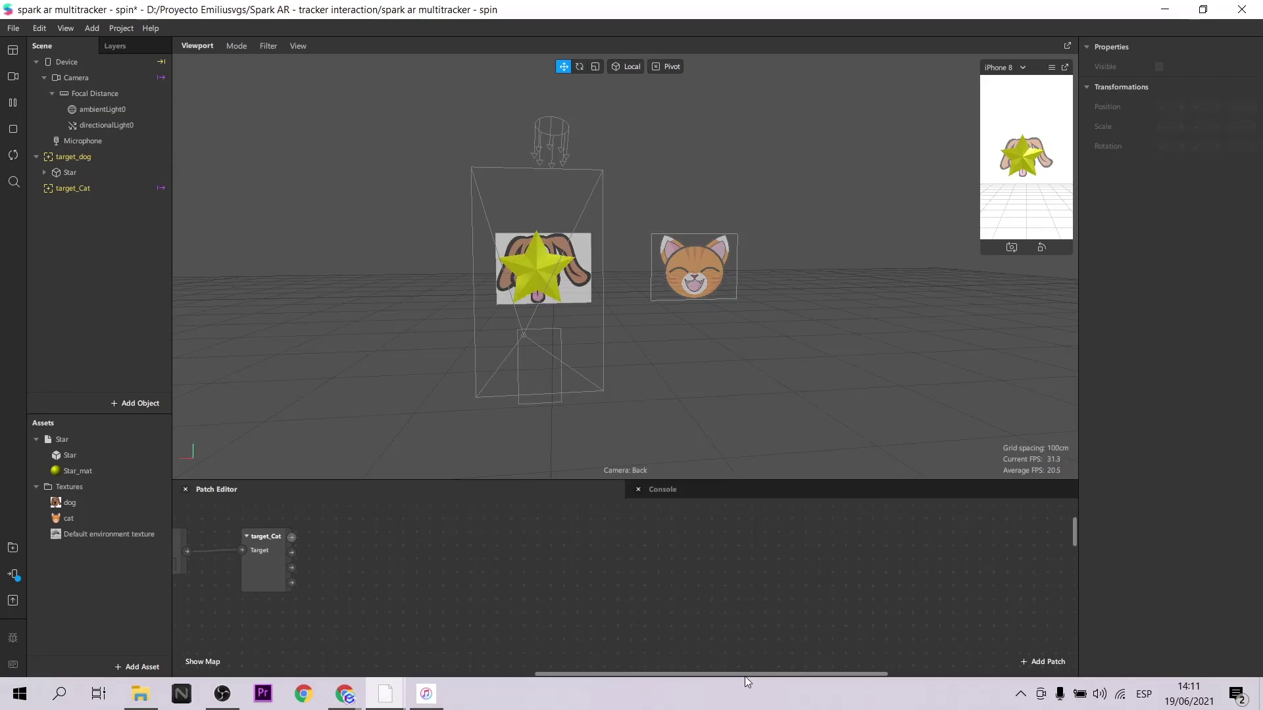
drag(746, 676, 636, 676)
scroll(664, 604, up, 2)
scroll(661, 595, up, 1)
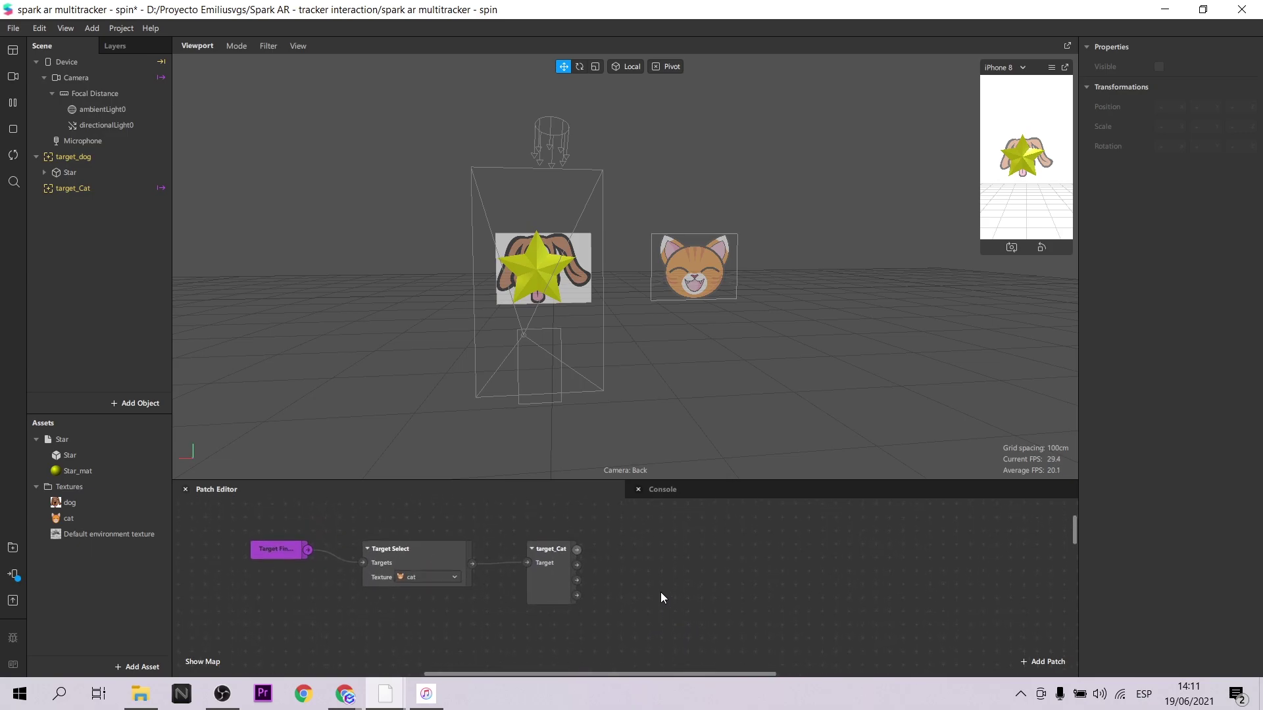
Import the Cube Primitive from the AR Library's 3D Shapes collection into the project's assets.
click(83, 190)
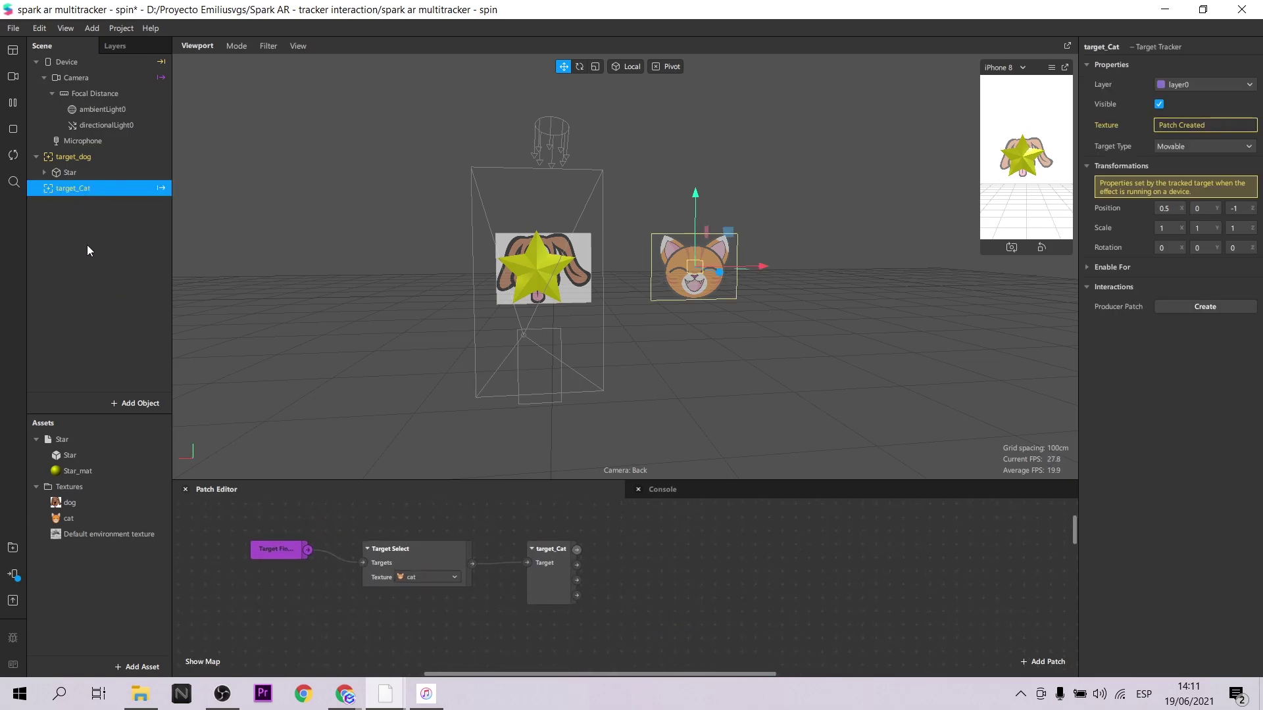
click(13, 548)
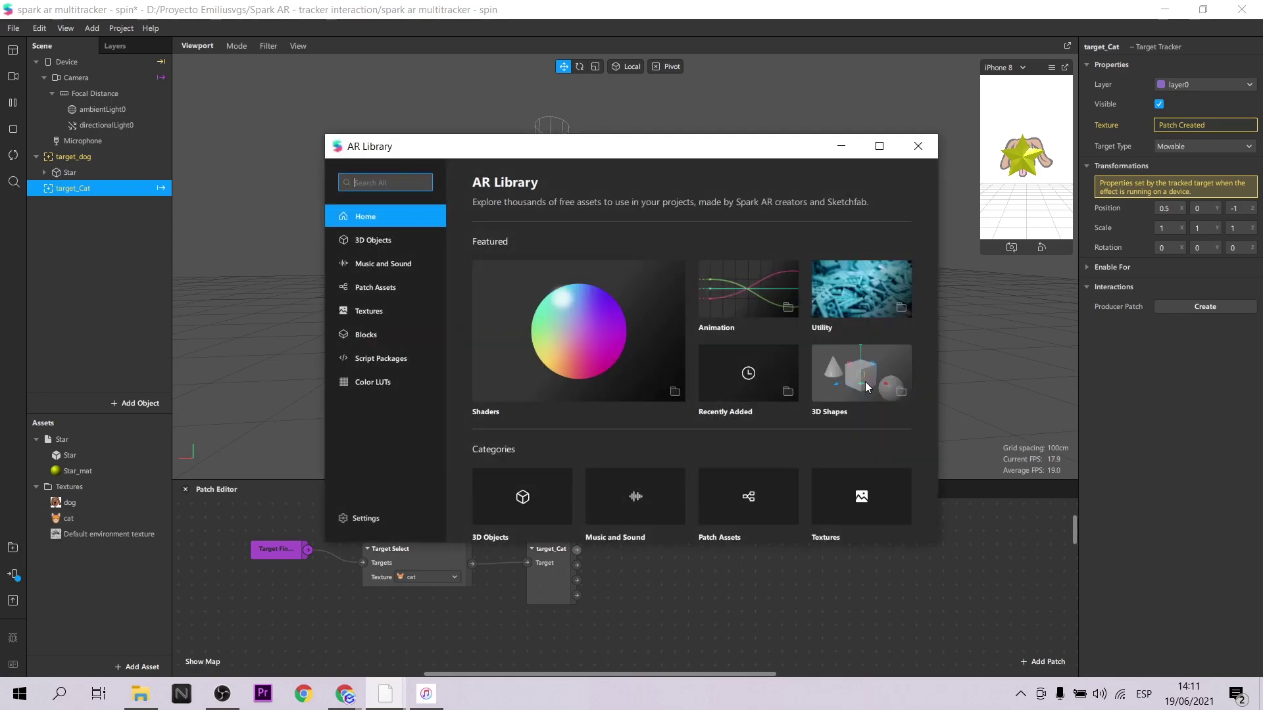
click(866, 387)
click(525, 298)
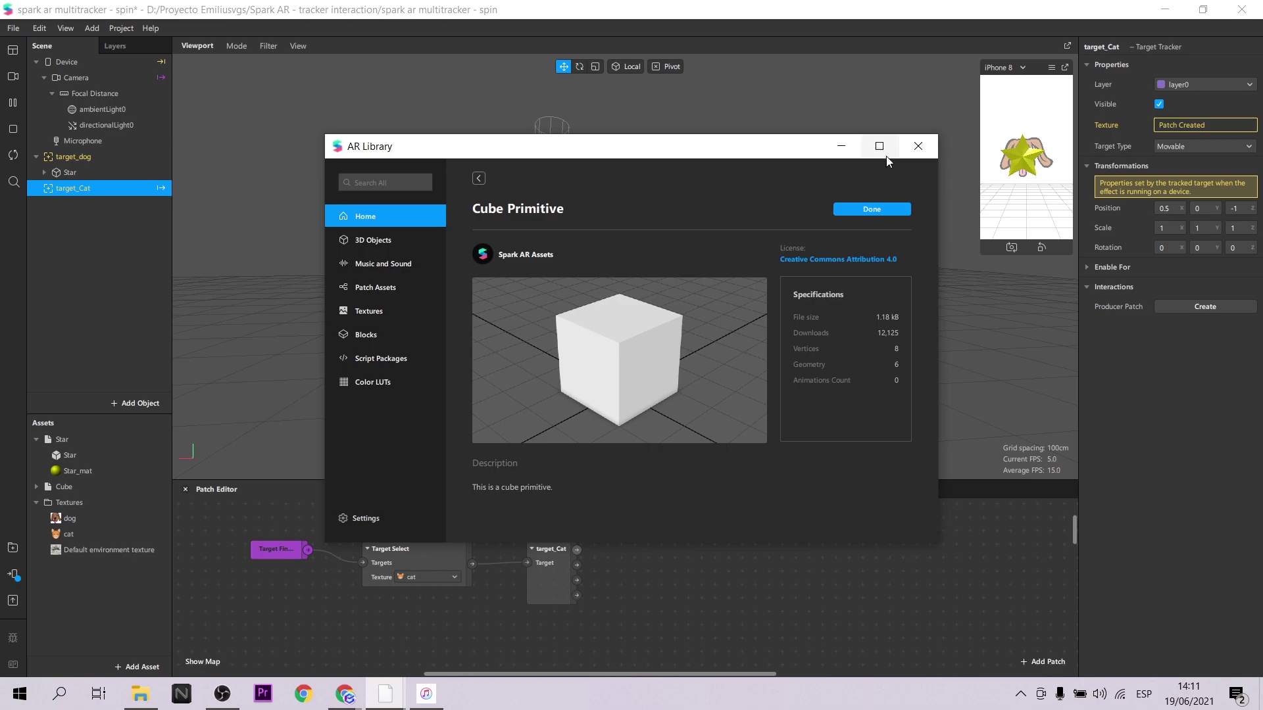
click(917, 146)
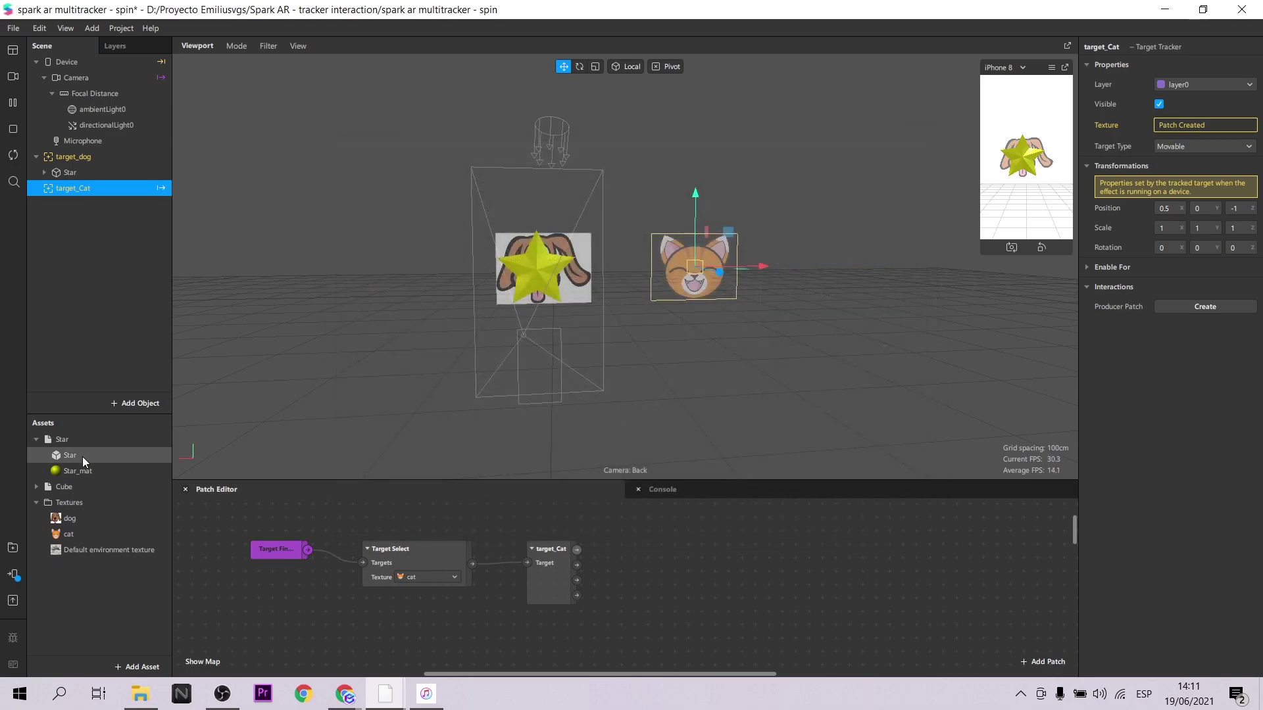
Place the imported Cube inside target_Cat and set its scale to 2 on all three axes.
drag(63, 489, 86, 189)
click(1177, 225)
text(2)
key(Tab)
text(2)
key(Tab)
text(2)
key(Return)
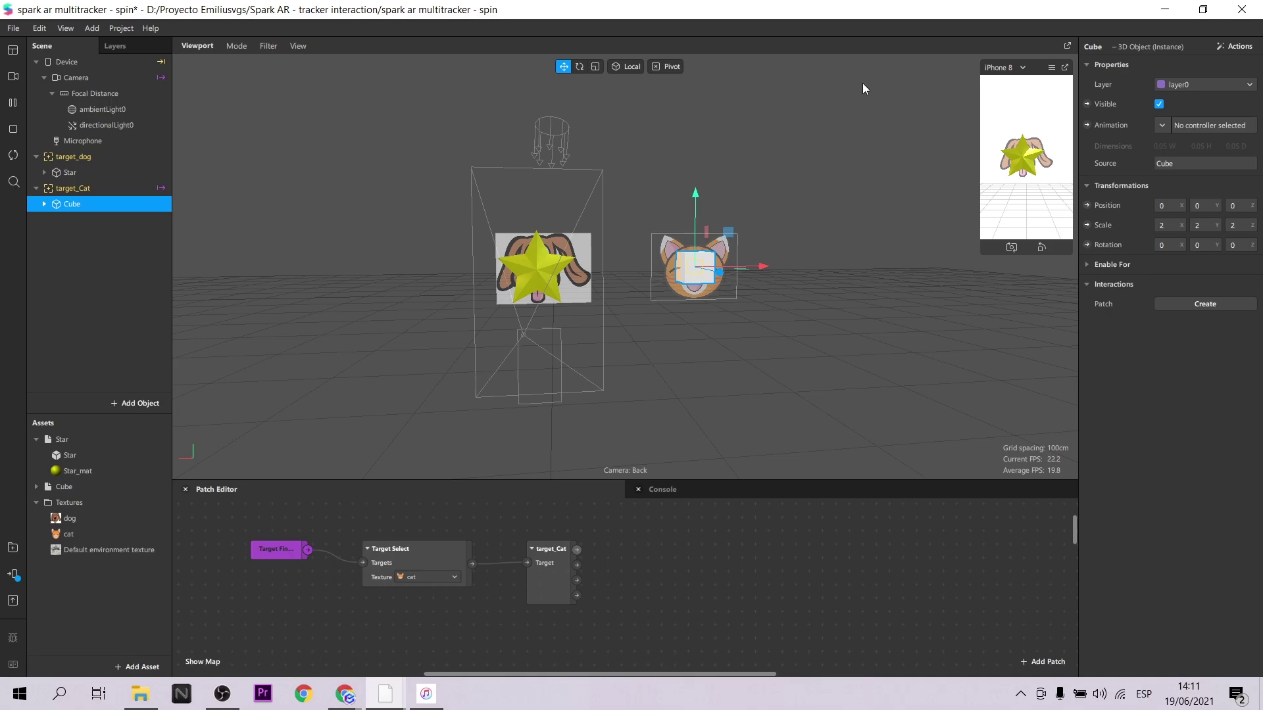
Make the Cube_mat material red, with Metallic set to 58 and Roughness to 28.
click(64, 487)
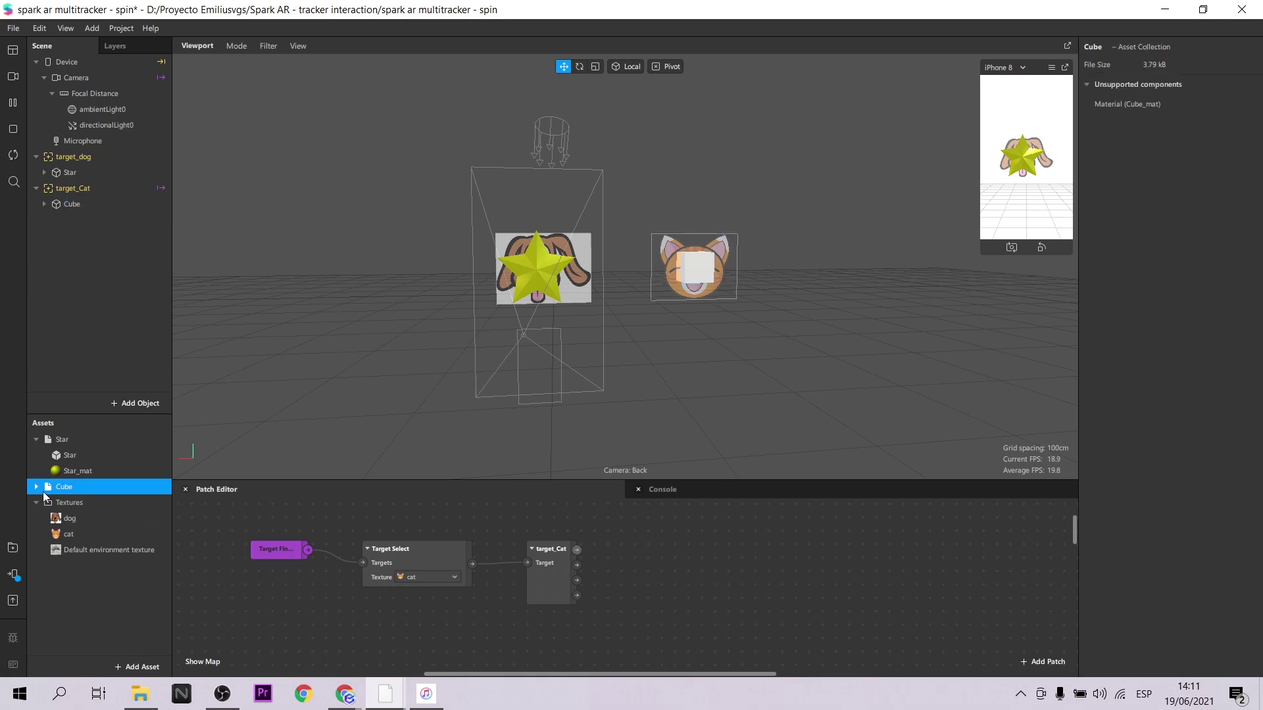
click(37, 488)
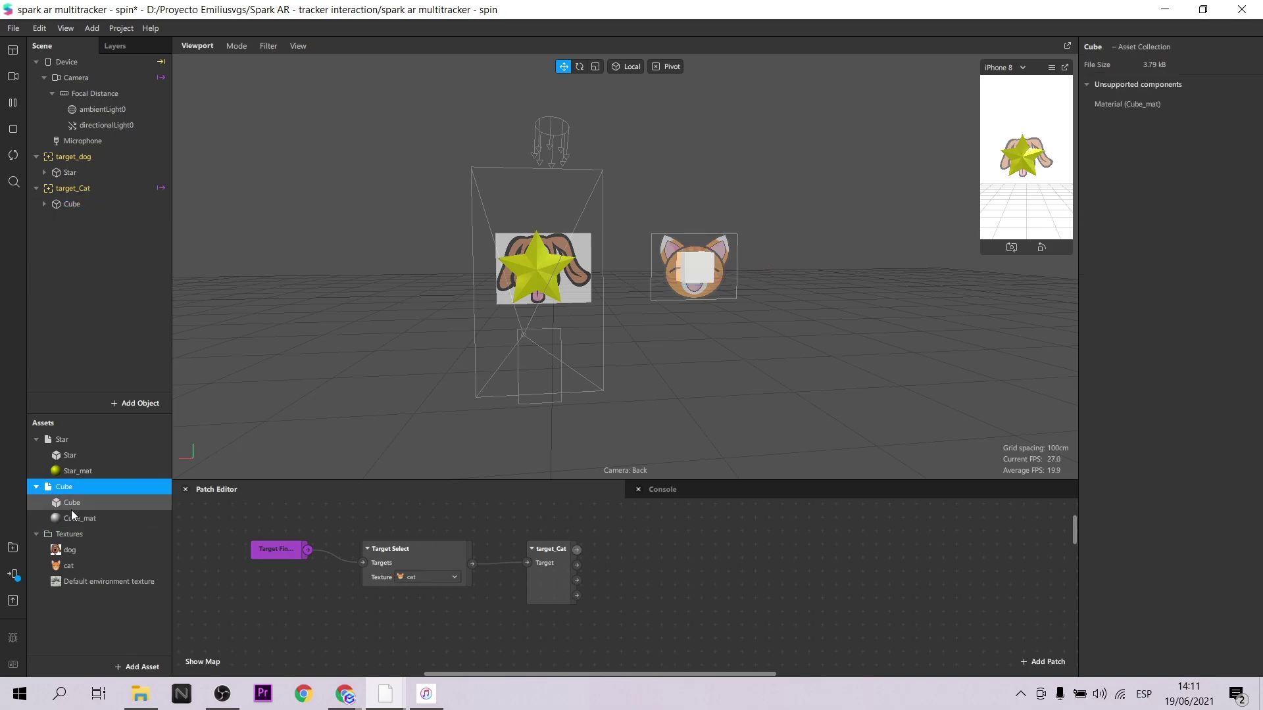
click(84, 519)
click(1173, 143)
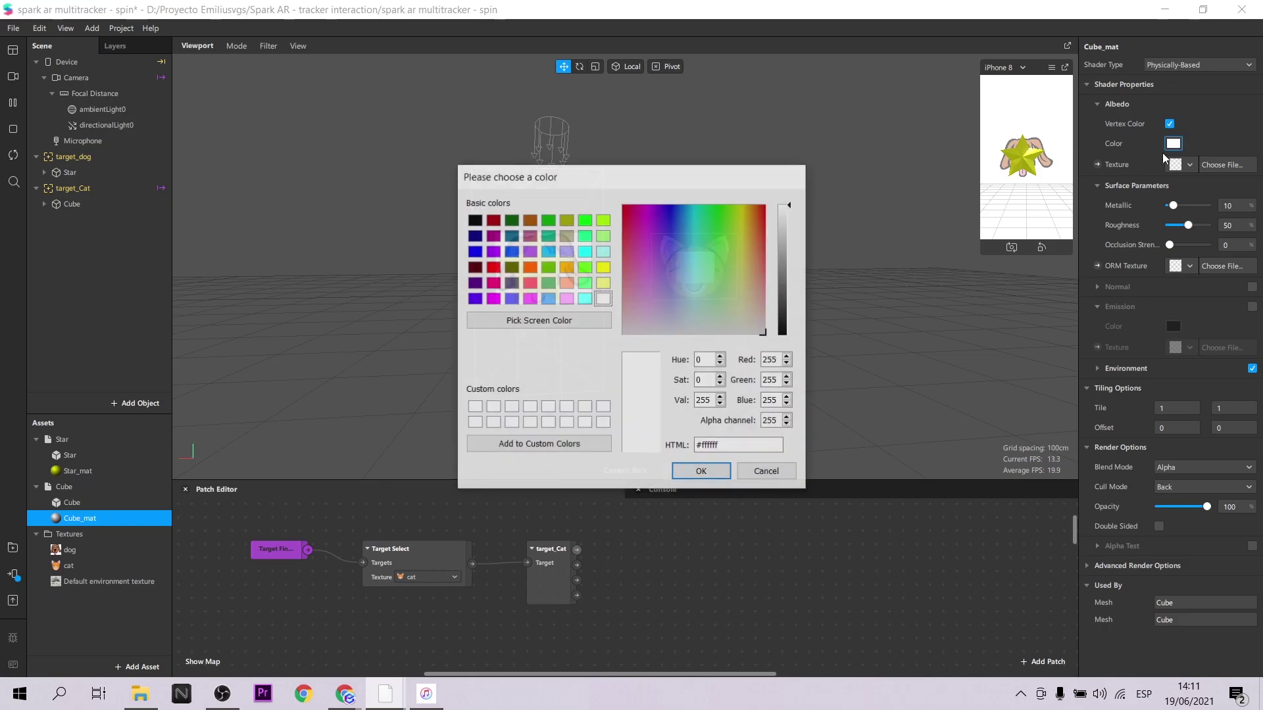
click(511, 298)
click(701, 472)
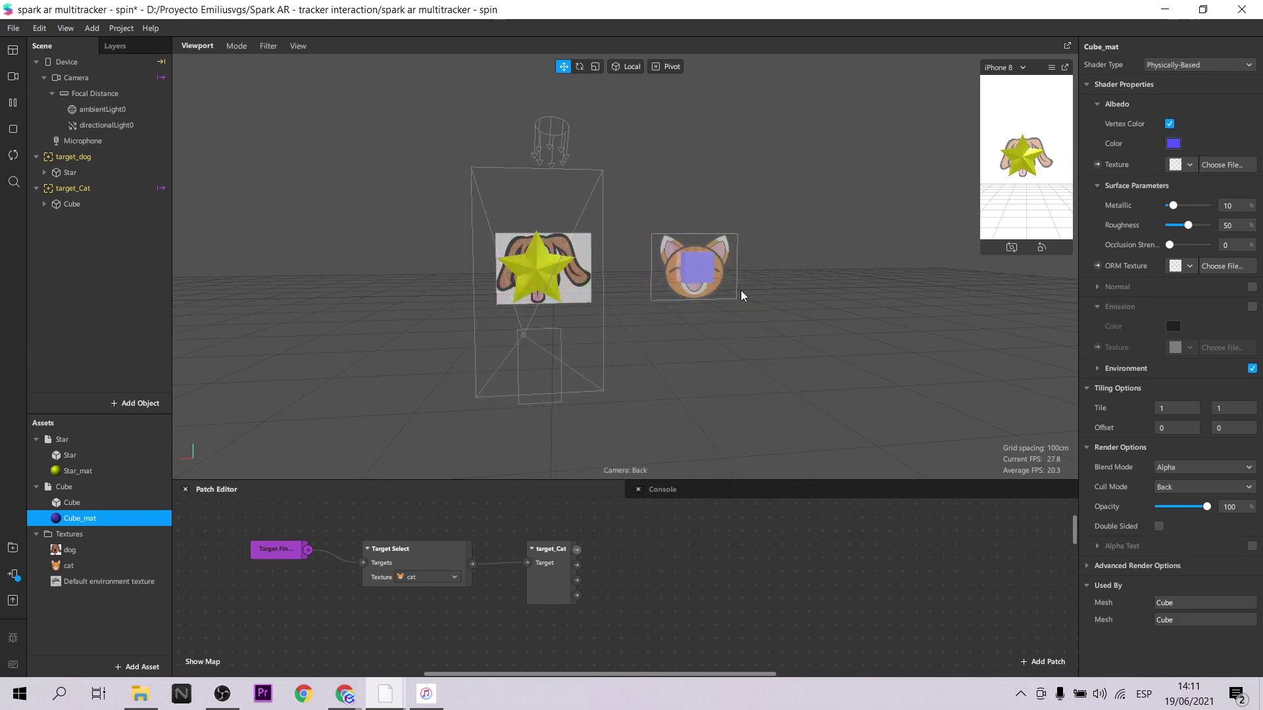
drag(1187, 226, 1191, 205)
click(1173, 143)
click(493, 267)
click(701, 472)
Add a Not patch and connect target_Cat's Found output to its Signal input.
double_click(683, 573)
text(not)
key(Return)
drag(719, 583, 655, 569)
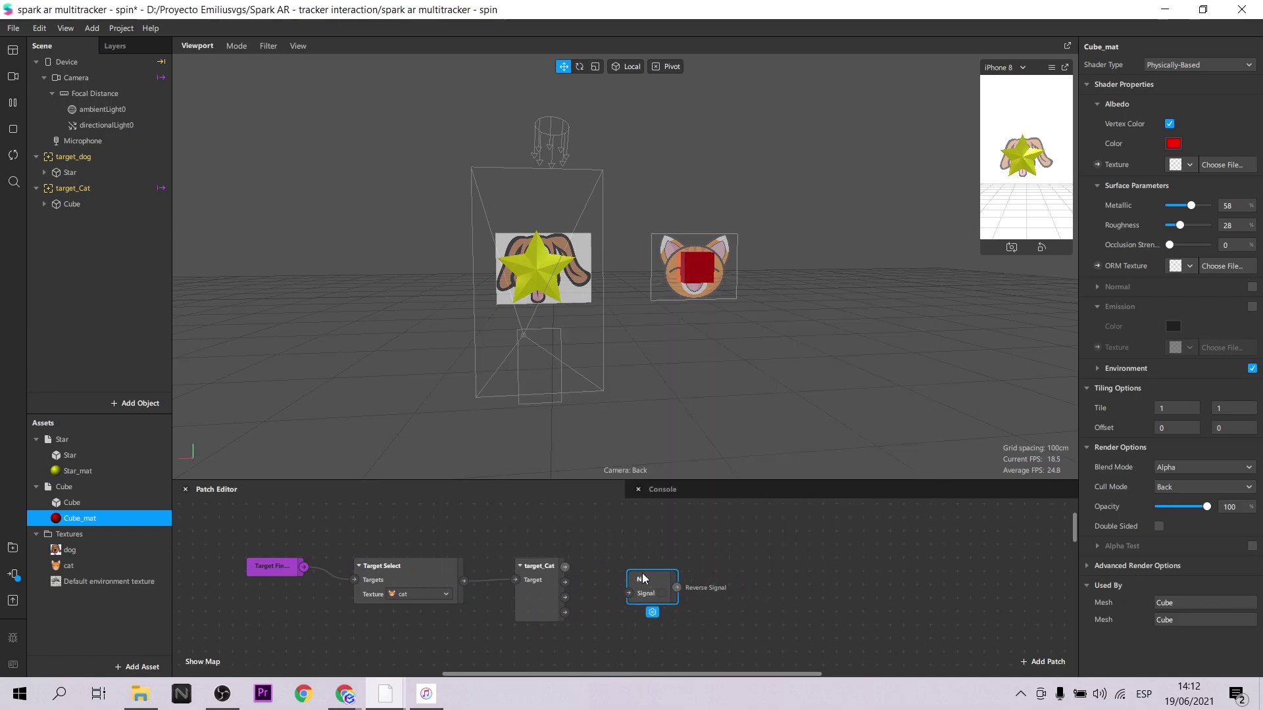
drag(567, 564, 622, 580)
Create a Visible patch for the Star and connect the Not patch's output to it.
click(70, 172)
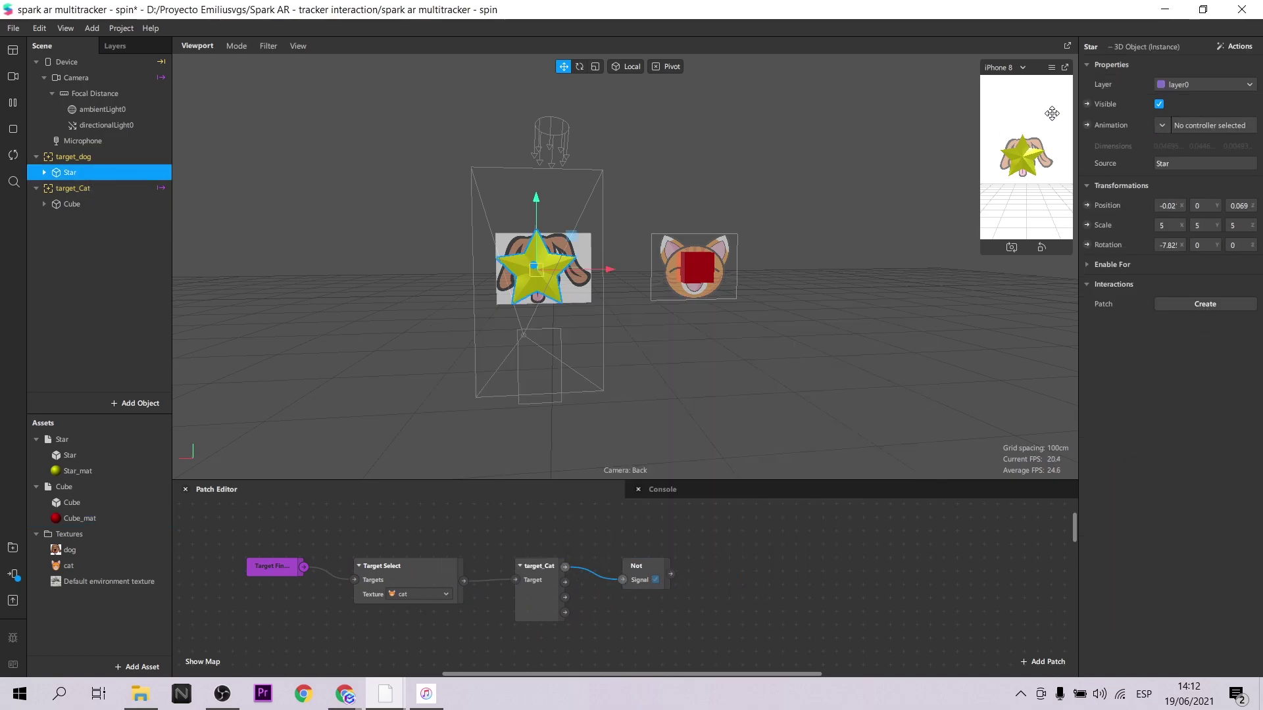
click(1086, 103)
drag(666, 608, 704, 580)
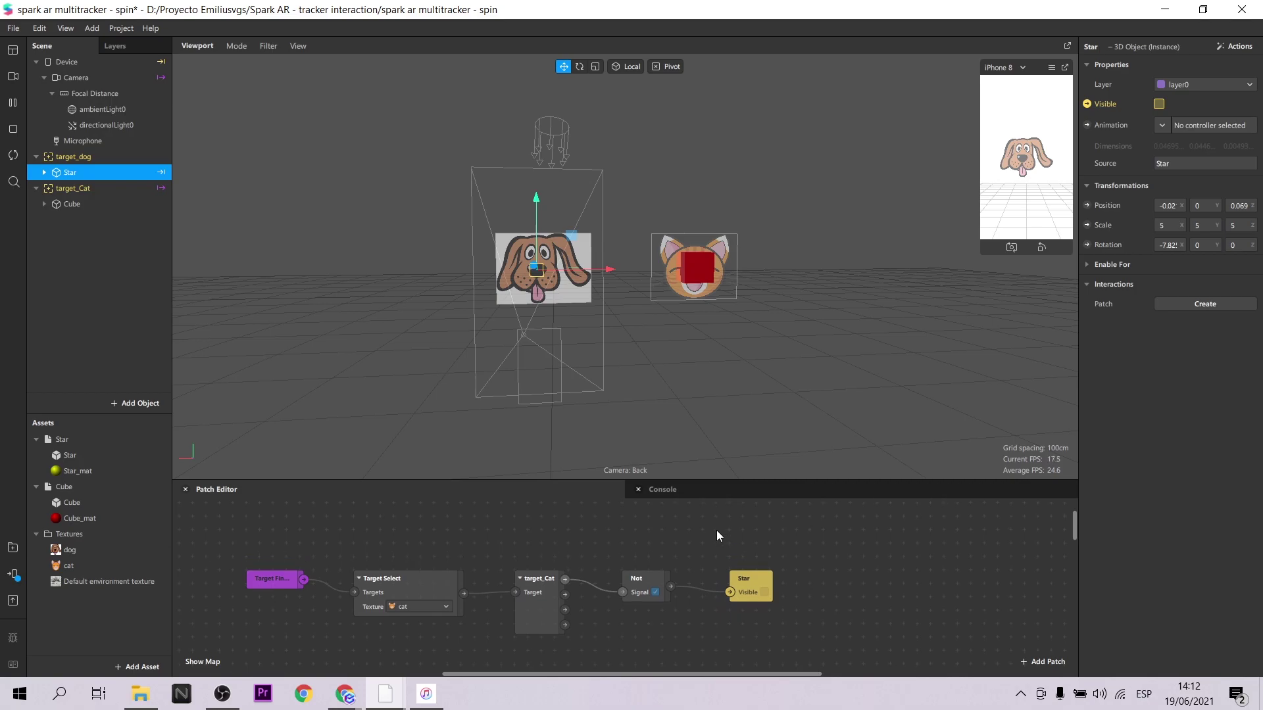
Create the tracking patches for target_dog and arrange them above the target_Cat patches.
click(71, 188)
click(65, 158)
drag(65, 166, 373, 520)
drag(574, 568, 509, 517)
click(748, 517)
scroll(749, 526, up, 1)
Create the Cube's Visible patch and drive it from target_dog's Found output through a second Not patch.
click(72, 203)
click(1086, 104)
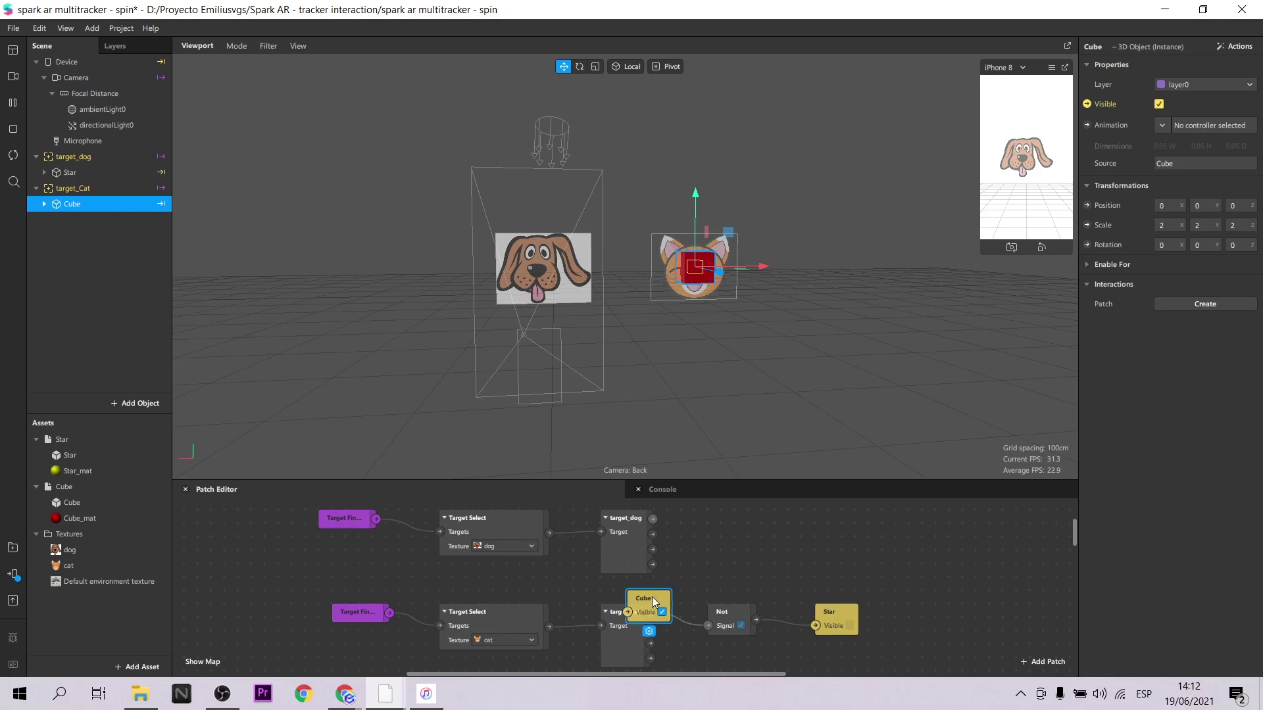
drag(646, 598, 826, 540)
double_click(724, 542)
text(not)
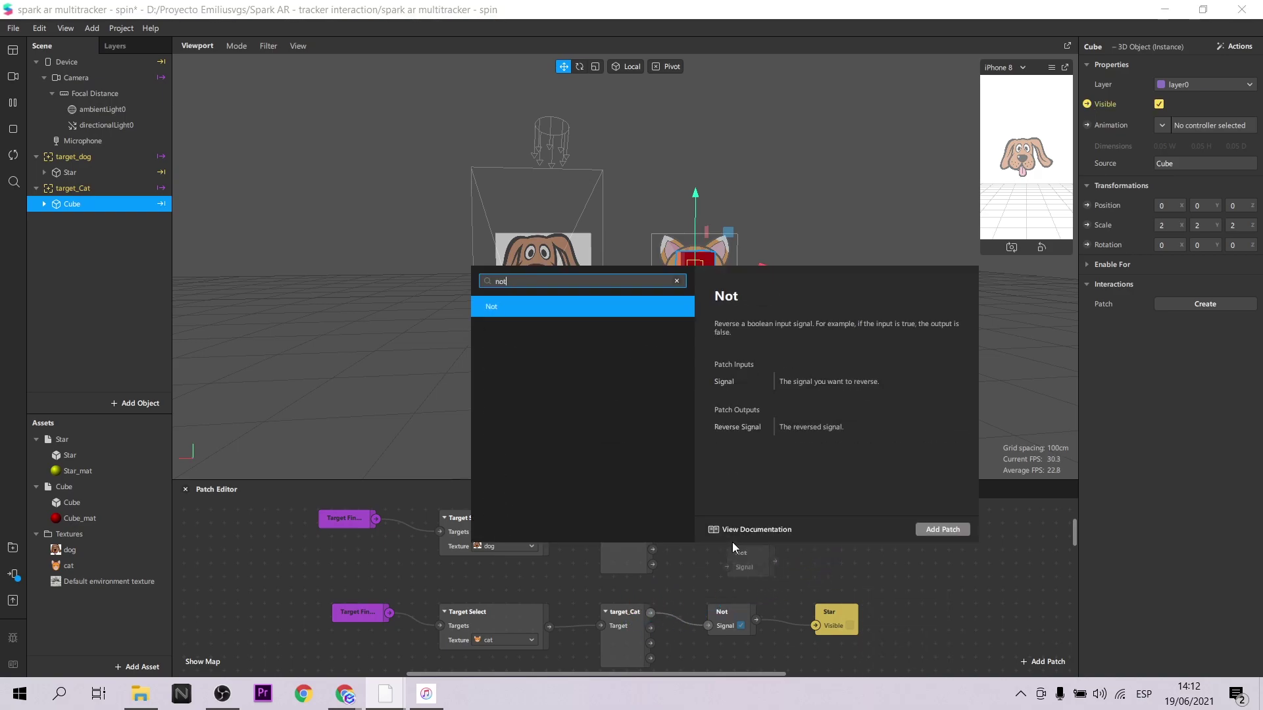
key(Return)
drag(714, 523, 814, 530)
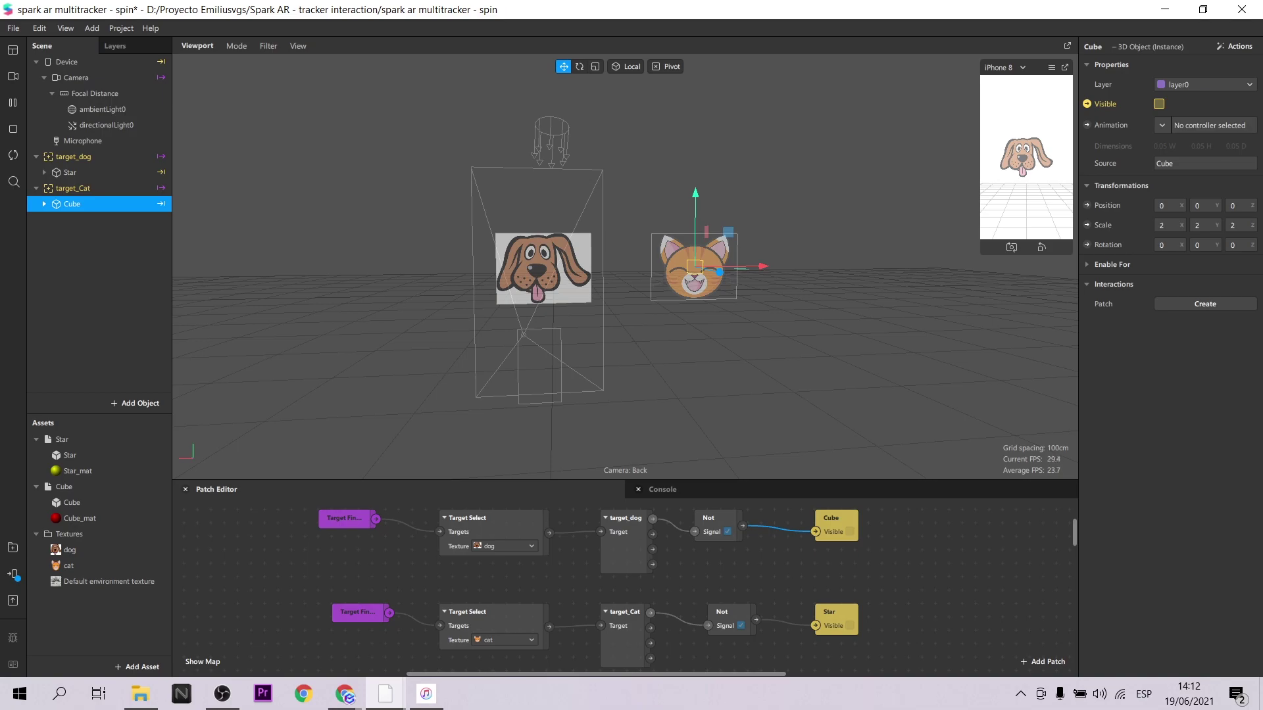
click(112, 300)
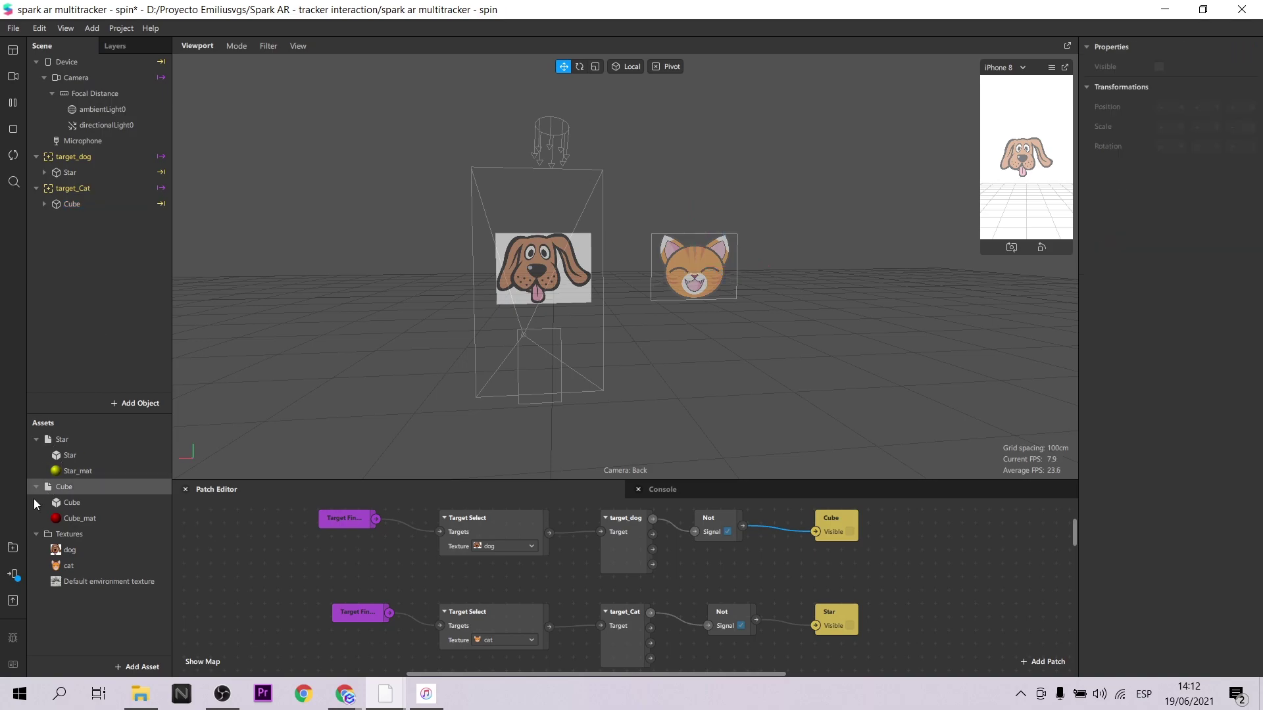
Import the Spark Primitive from the AR Library's 3D Shapes collection into the project.
click(13, 550)
click(857, 370)
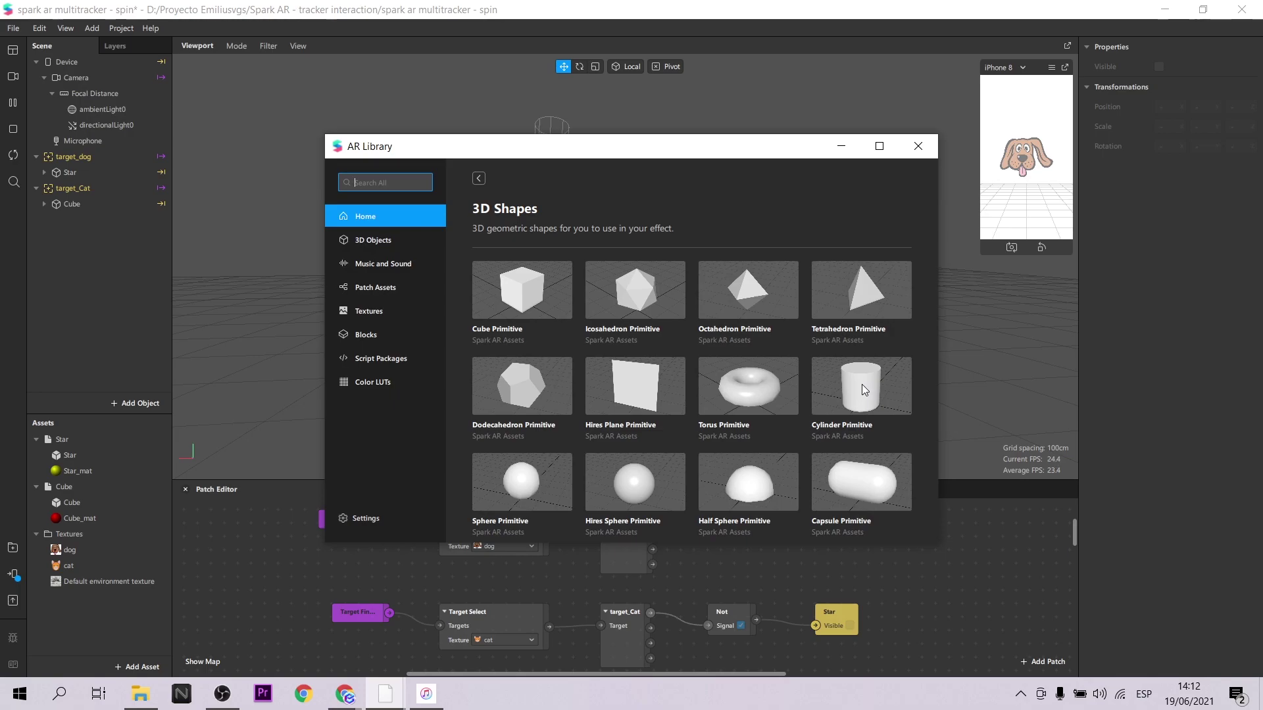
scroll(864, 390, down, 4)
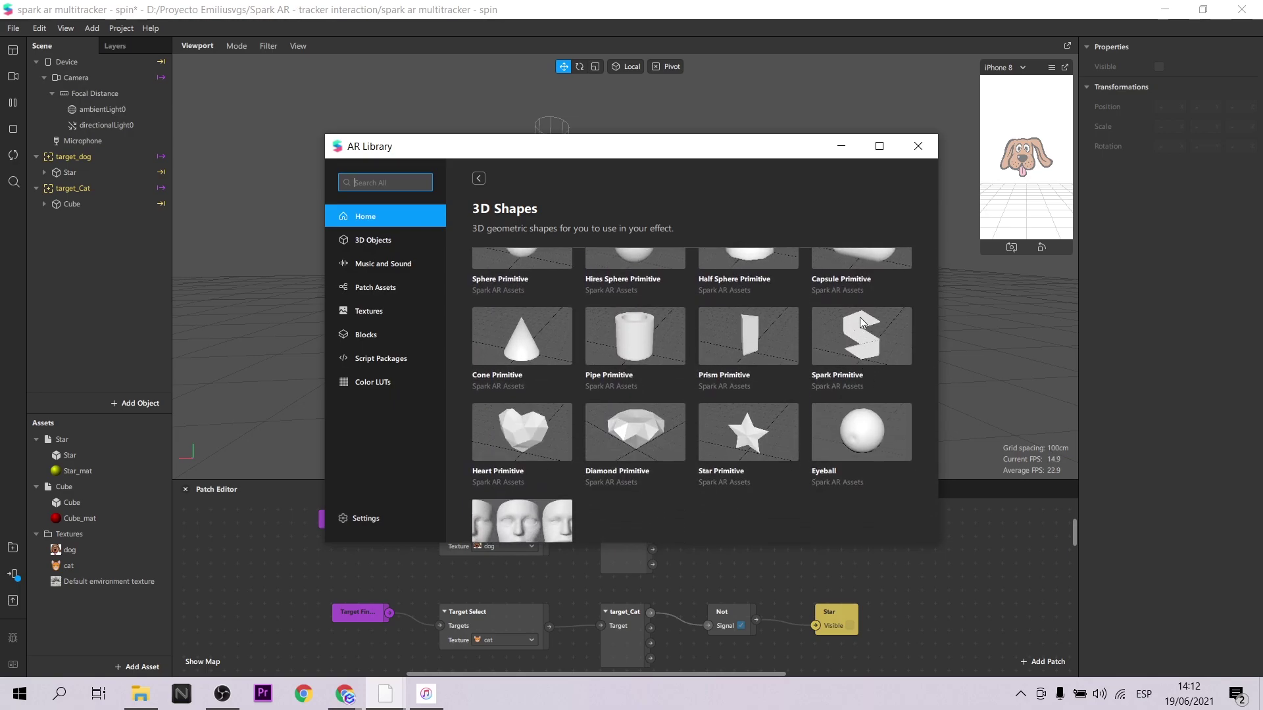
click(854, 337)
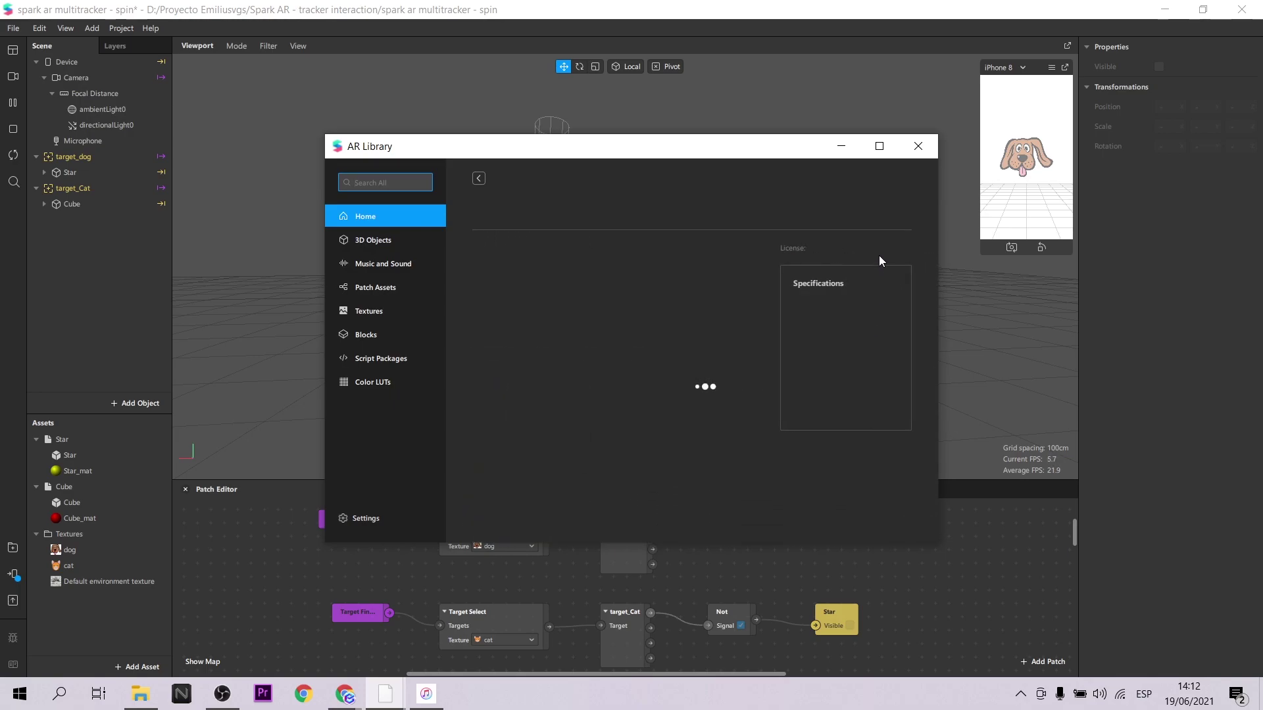
click(876, 210)
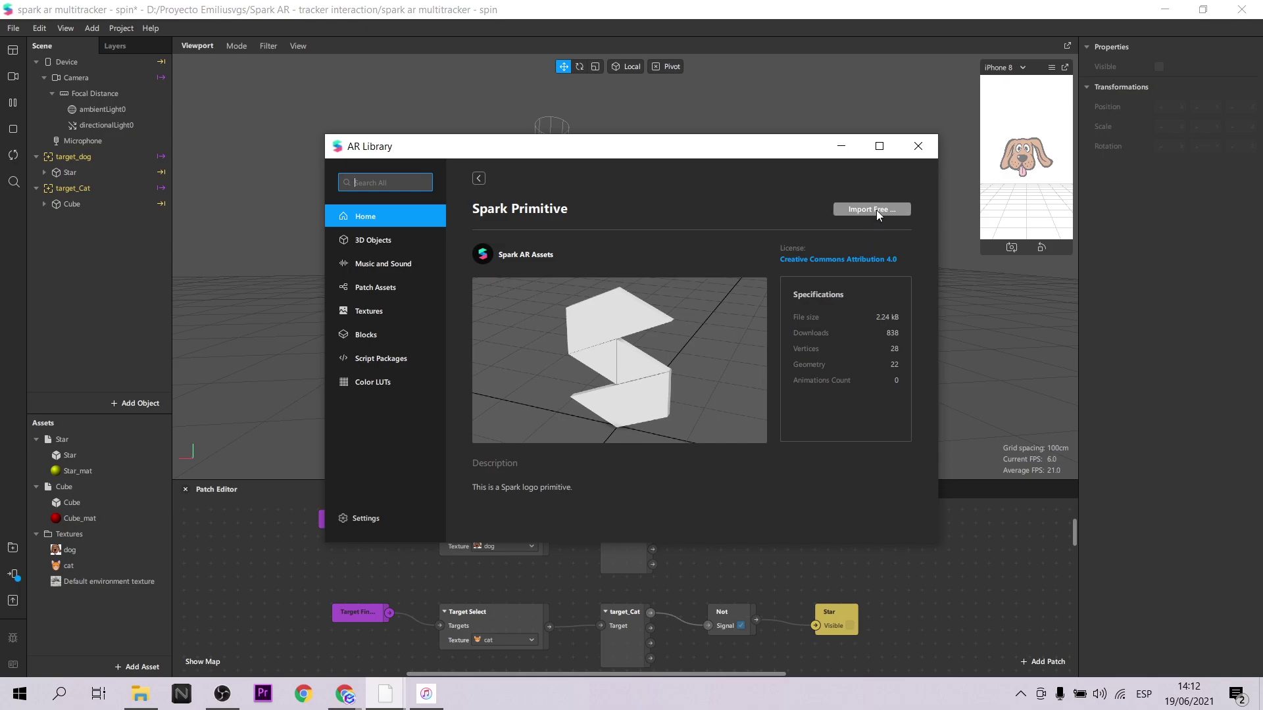
click(918, 146)
Place the Spark object inside target_Cat and move it sideways between the dog and cat images.
drag(63, 534, 86, 192)
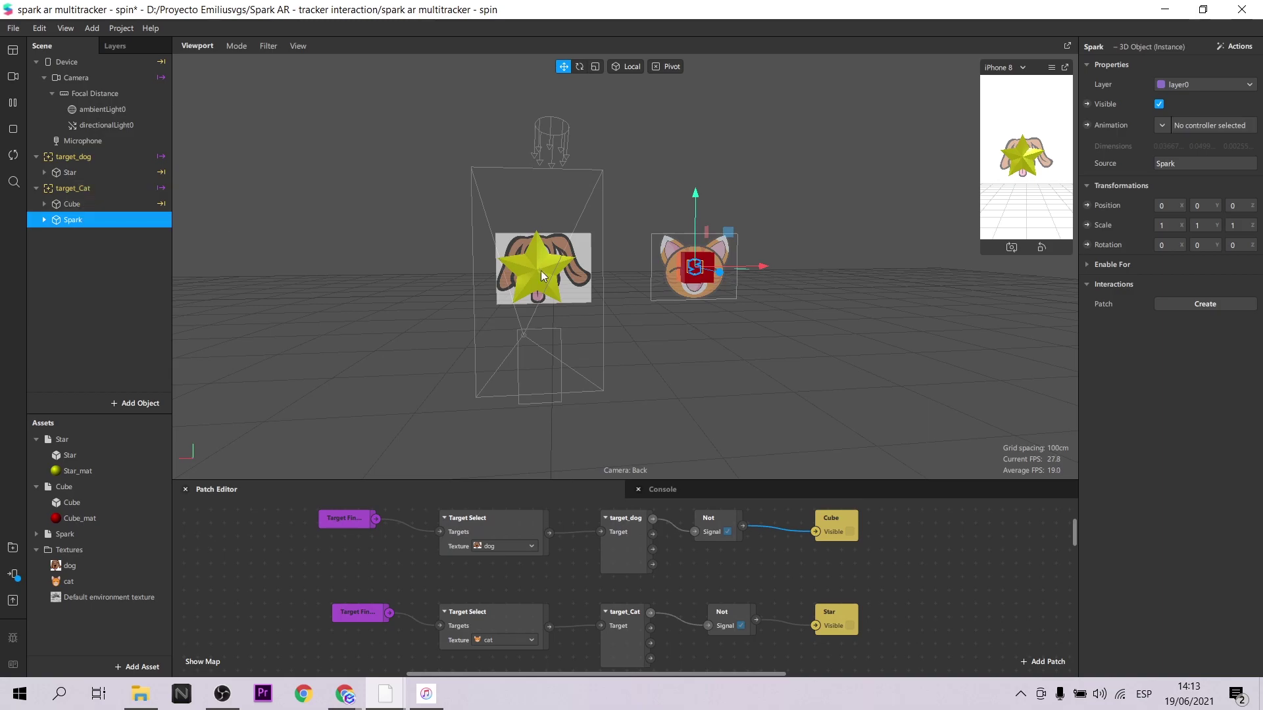
drag(725, 278, 670, 279)
click(13, 155)
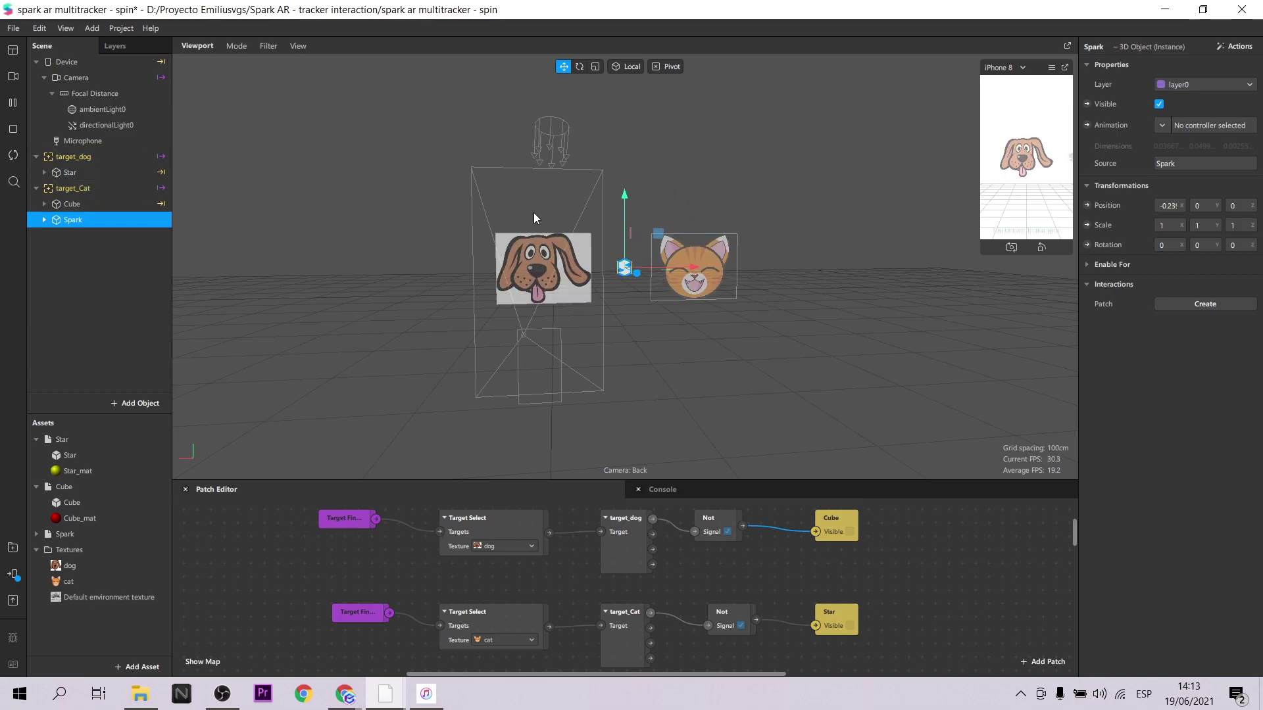
Scale the Spark object to 3 on all axes and tilt it about 29.5 degrees around X.
click(1169, 225)
text(3)
key(Return)
drag(855, 316, 747, 296)
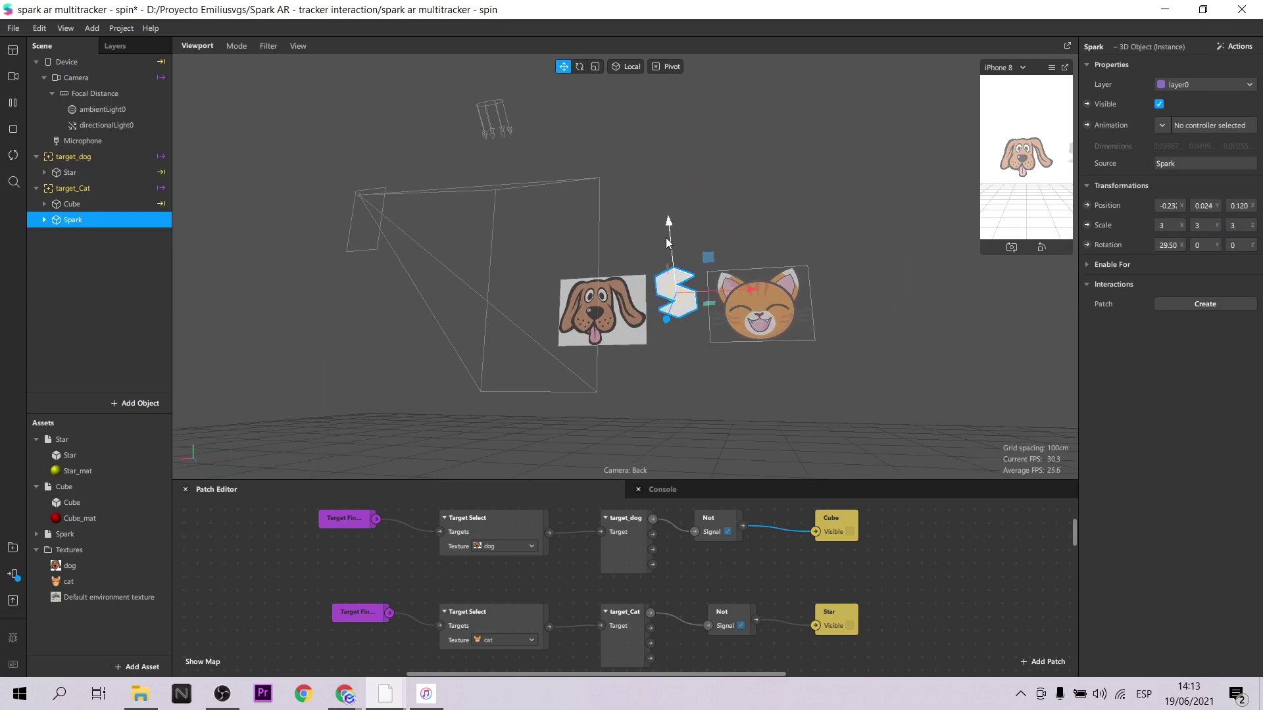
Make the Spark_mat material bright green, with Metallic set to 46 and Roughness to 26.
click(36, 534)
click(81, 566)
click(1173, 143)
click(677, 226)
click(691, 470)
click(1186, 205)
drag(1188, 225, 1179, 225)
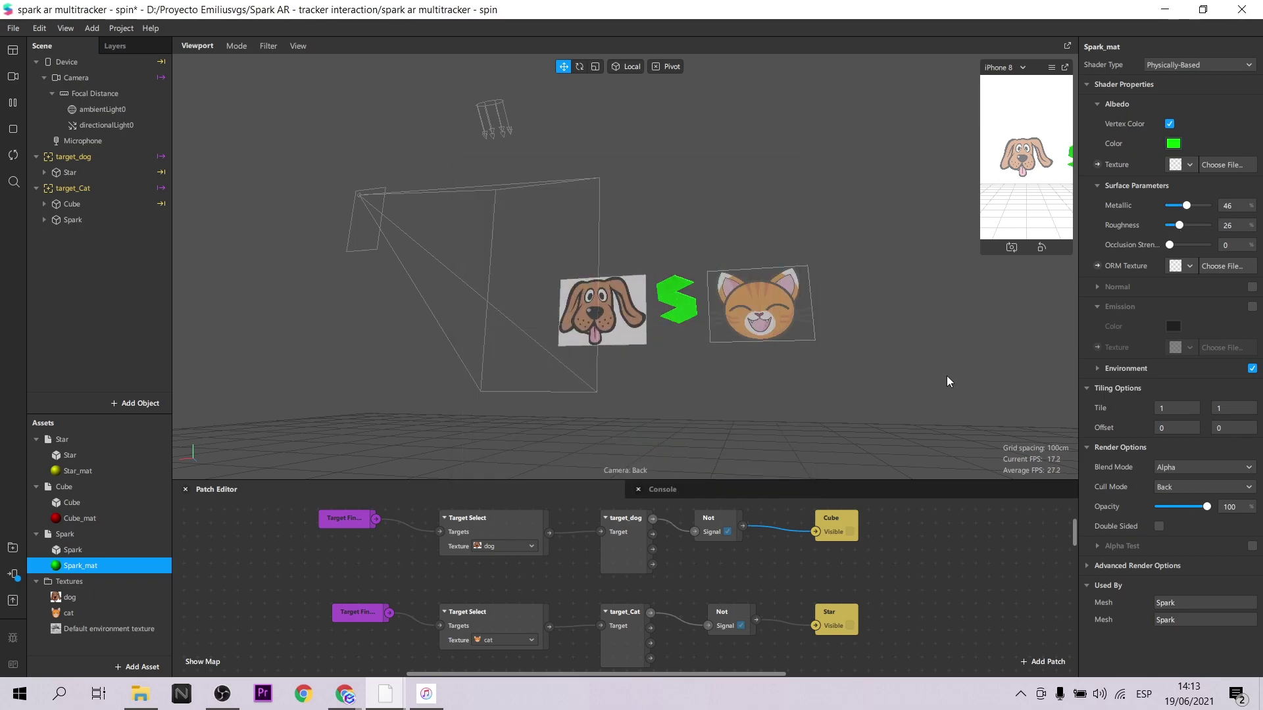
Create the Spark object's Visible patch beyond the others, and spread the Cube and Star patches apart to free space between them.
click(118, 220)
click(1086, 103)
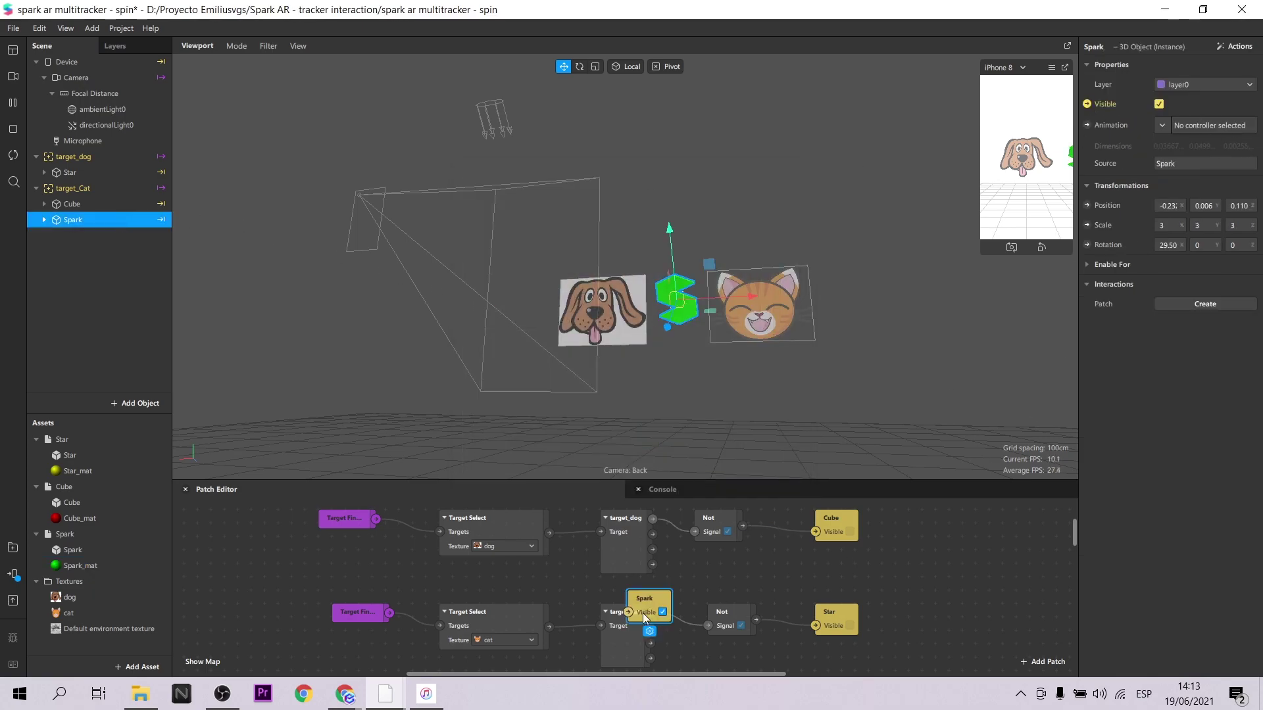
drag(651, 609, 1037, 550)
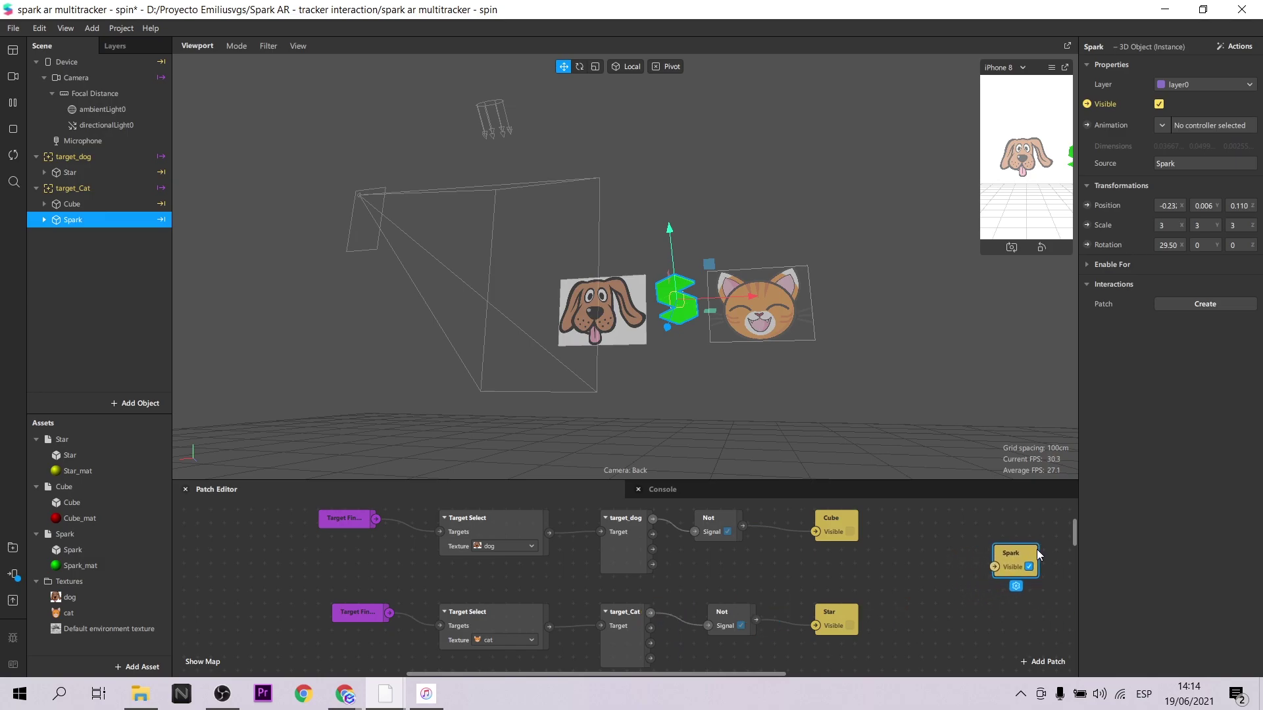
drag(837, 516, 848, 502)
drag(830, 621, 830, 635)
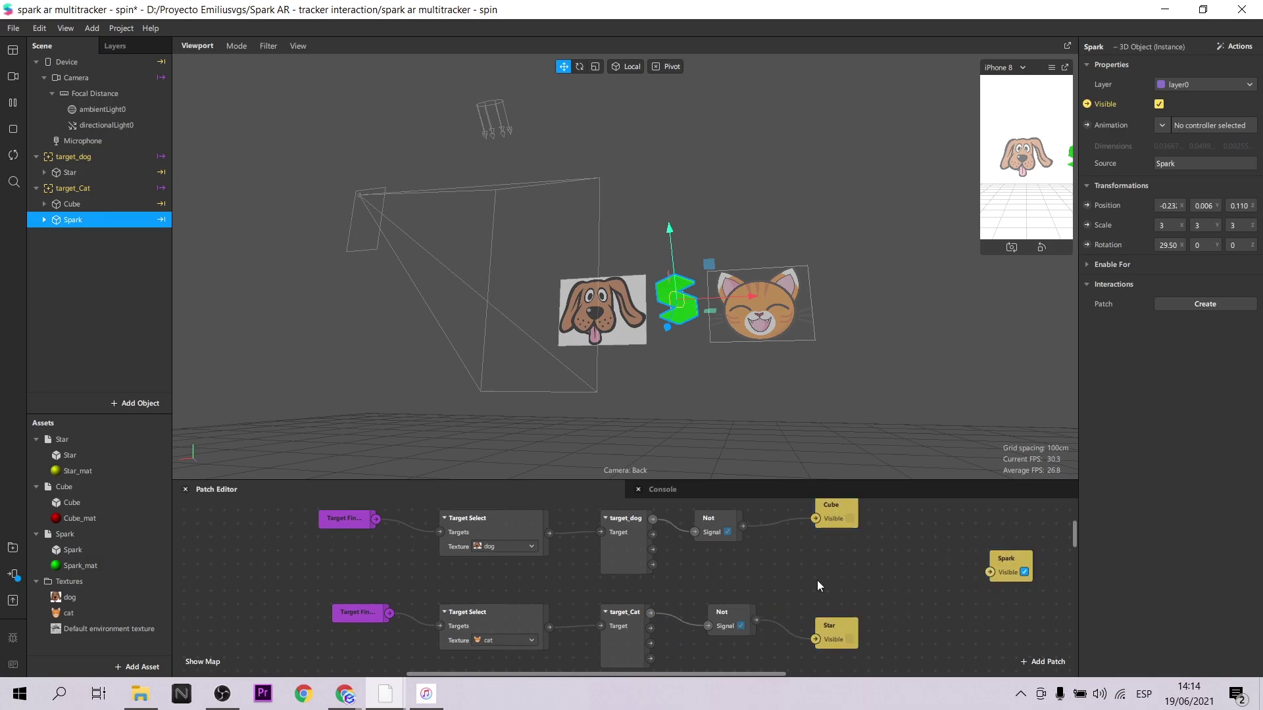
Add an And patch between the Cube and Star patches, fed by the Found outputs of target_dog and target_Cat.
right_click(817, 580)
text(and)
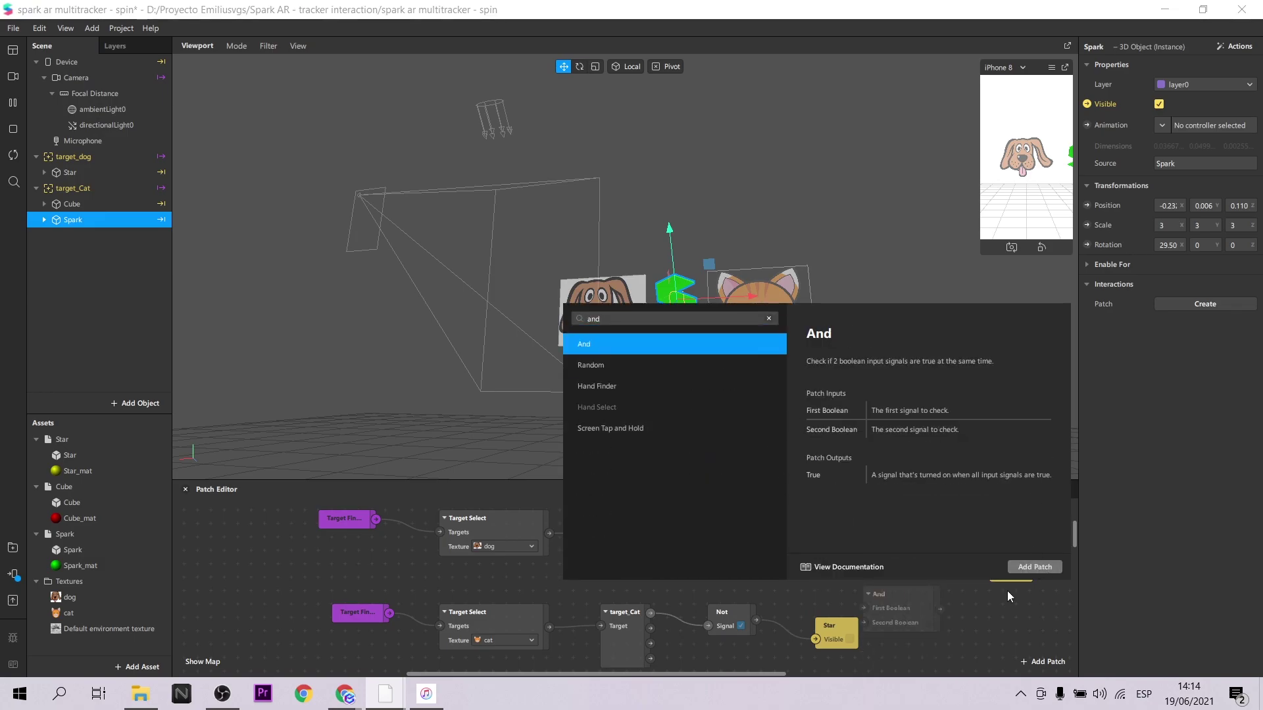
click(1033, 568)
drag(859, 577, 839, 563)
drag(652, 519, 816, 572)
drag(651, 613, 815, 587)
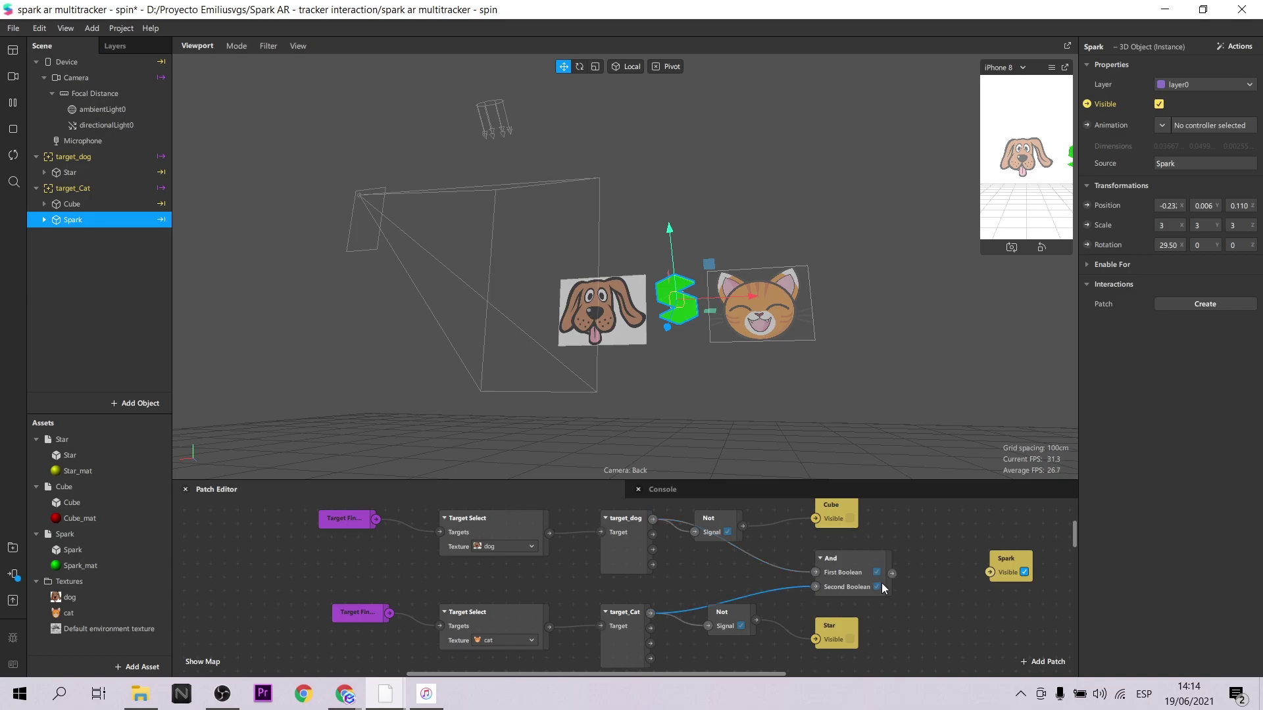
Connect the And patch's output to Spark's Visible input, and open the options for testing on a device.
drag(990, 578, 991, 571)
click(12, 158)
click(13, 581)
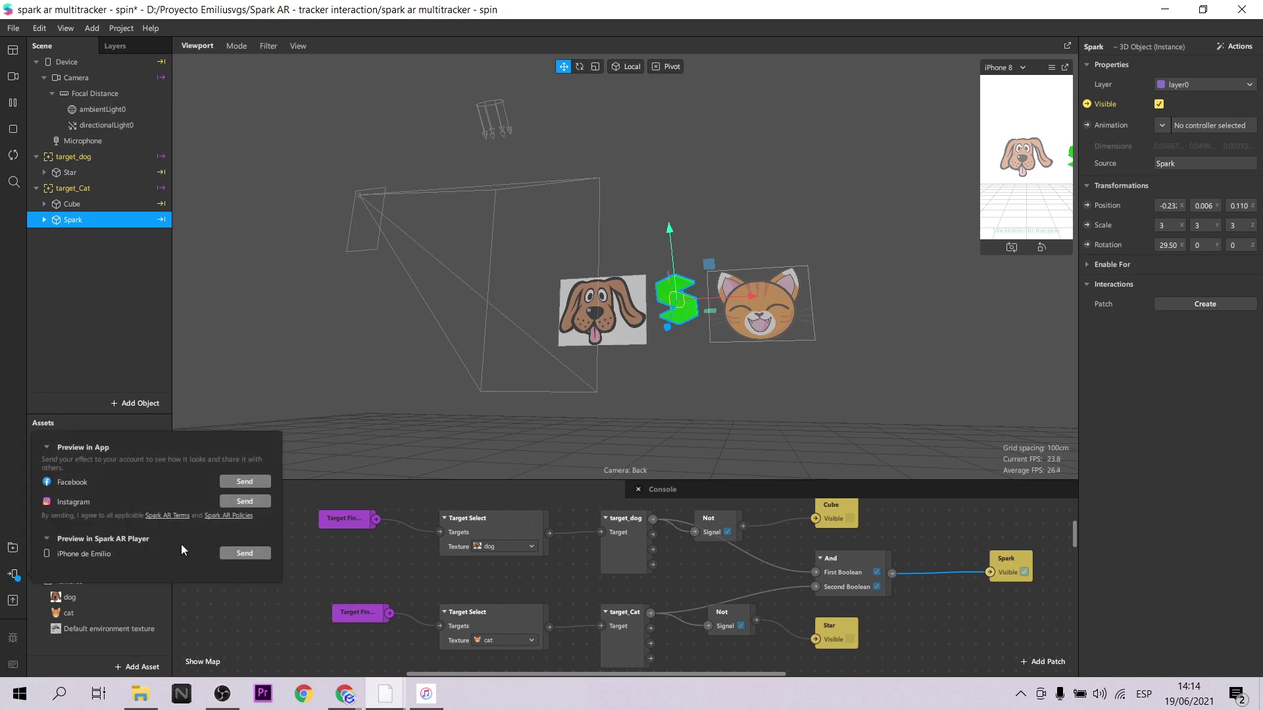